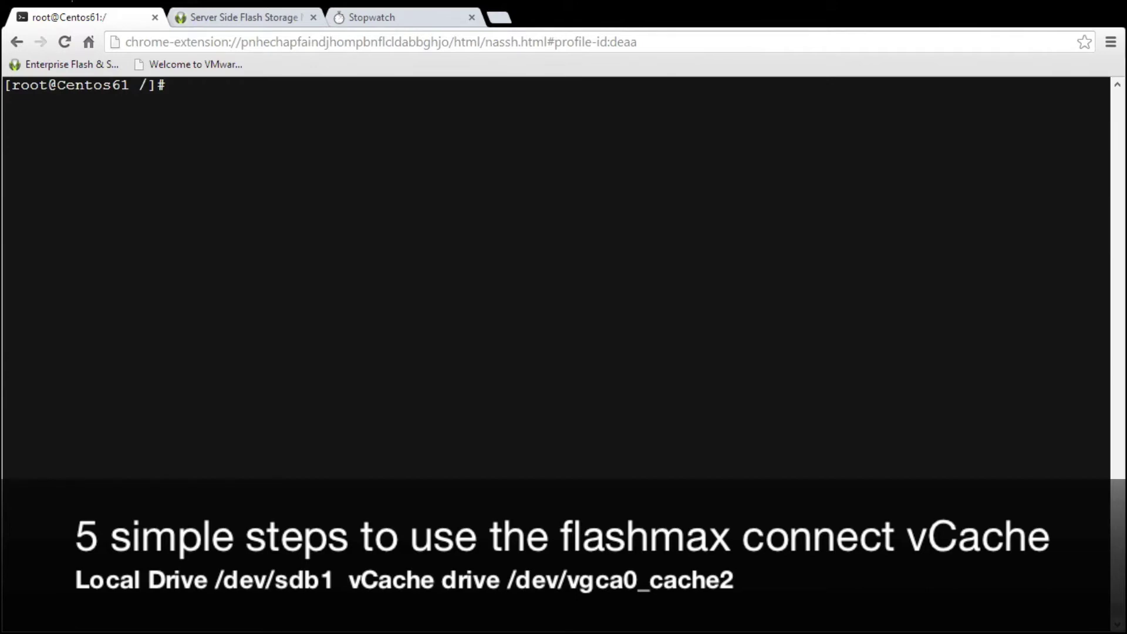
# Start the stopwatch in its tab, then return to the root@Centos61 shell
pyautogui.click(346, 18)
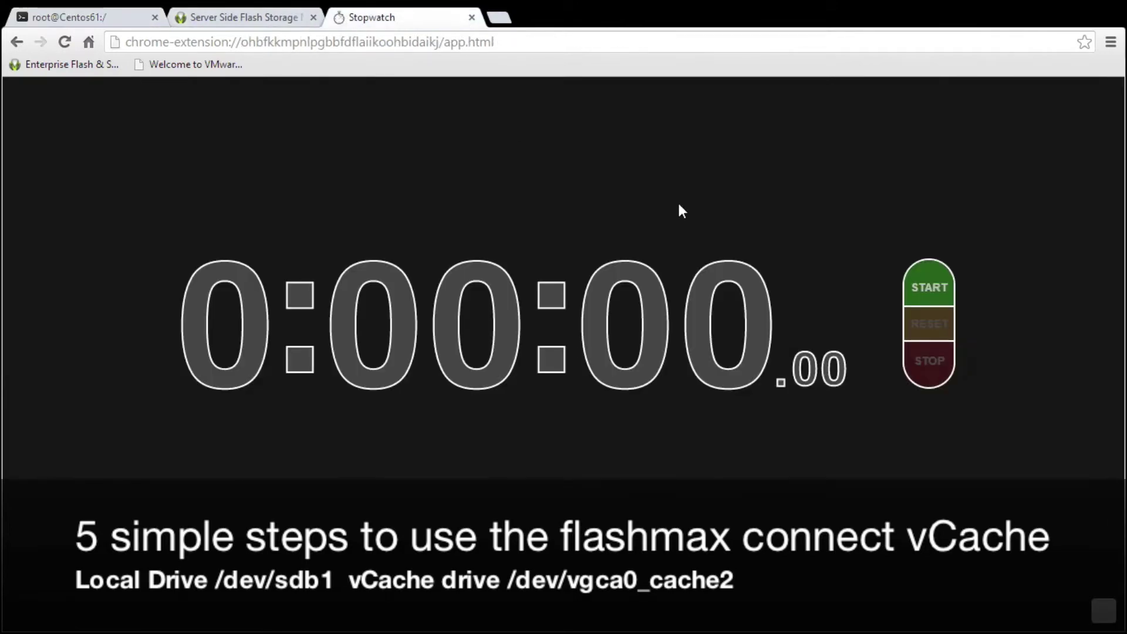
pyautogui.click(921, 283)
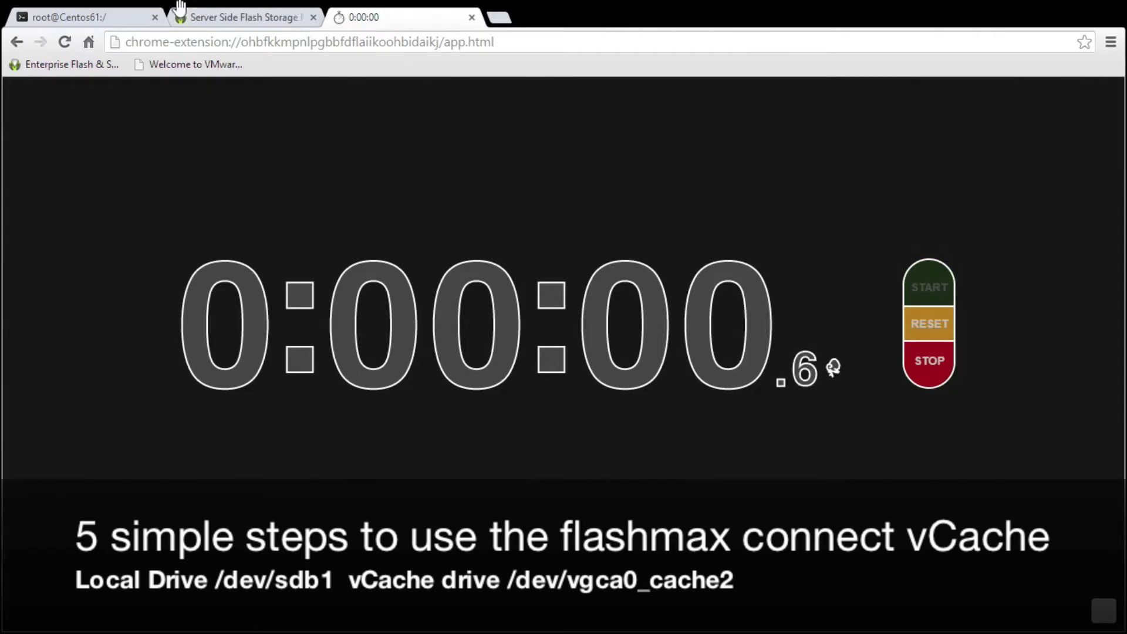
pyautogui.click(126, 11)
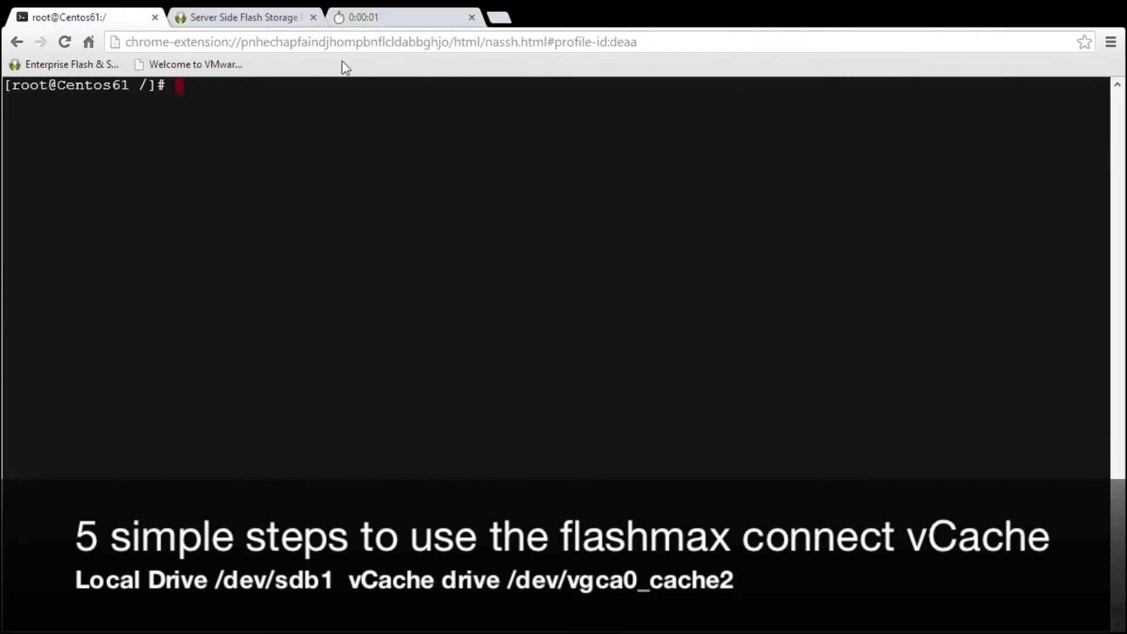
# List the mounted filesystems with mount, clearing a stray cd from the prompt
pyautogui.write('mount')
pyautogui.press('Return')
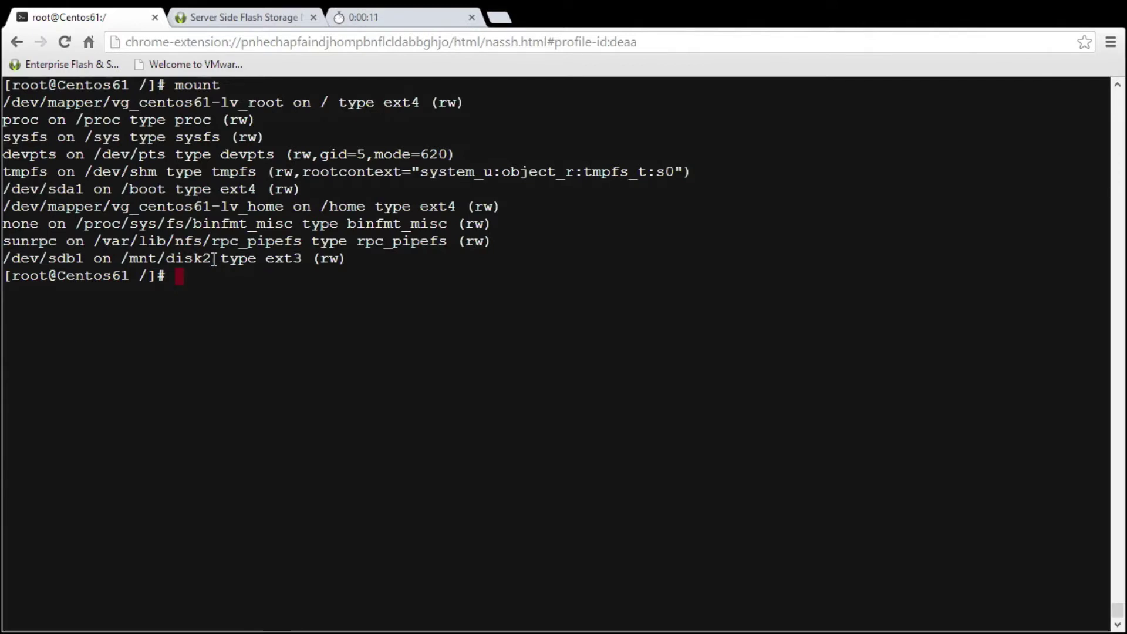
pyautogui.write('umount /mnt/')
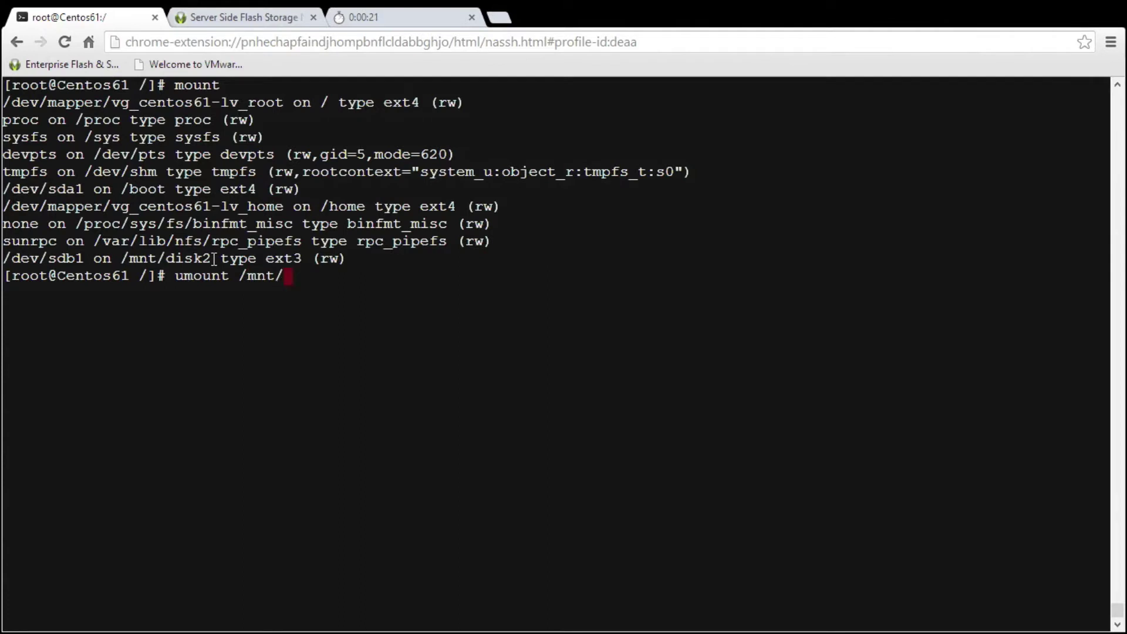
# Unmount the ext3 /dev/sdb1 volume from /mnt/disk2 with umount /mnt/disk2/
pyautogui.write('disk2/')
pyautogui.press('Return')
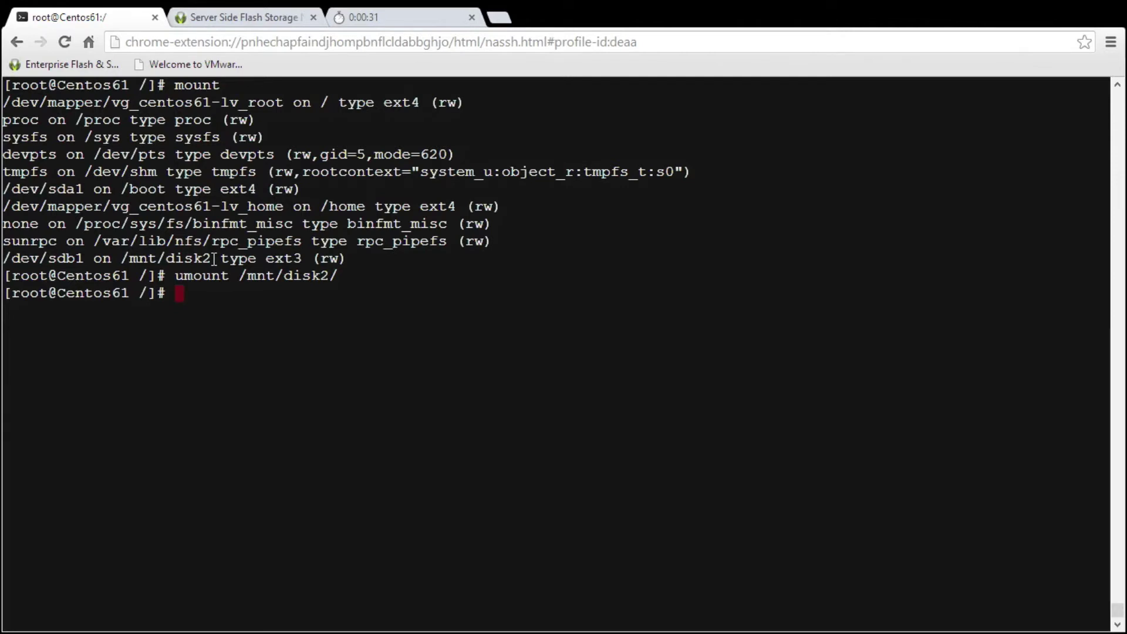
pyautogui.write('vgc-con')
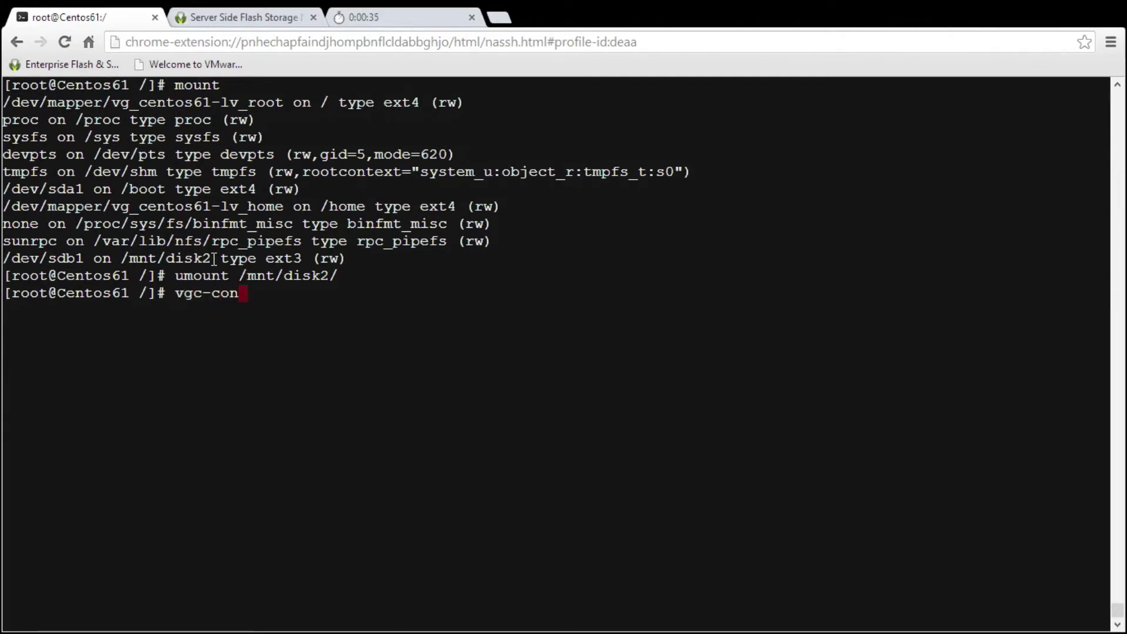
pyautogui.write('fo')
# Run vgc-config -p /dev/vgca0 --enable-vcache and answer yes to erase the FlashMAX drive
pyautogui.press('BackSpace')
pyautogui.write('ig -p /dev/')
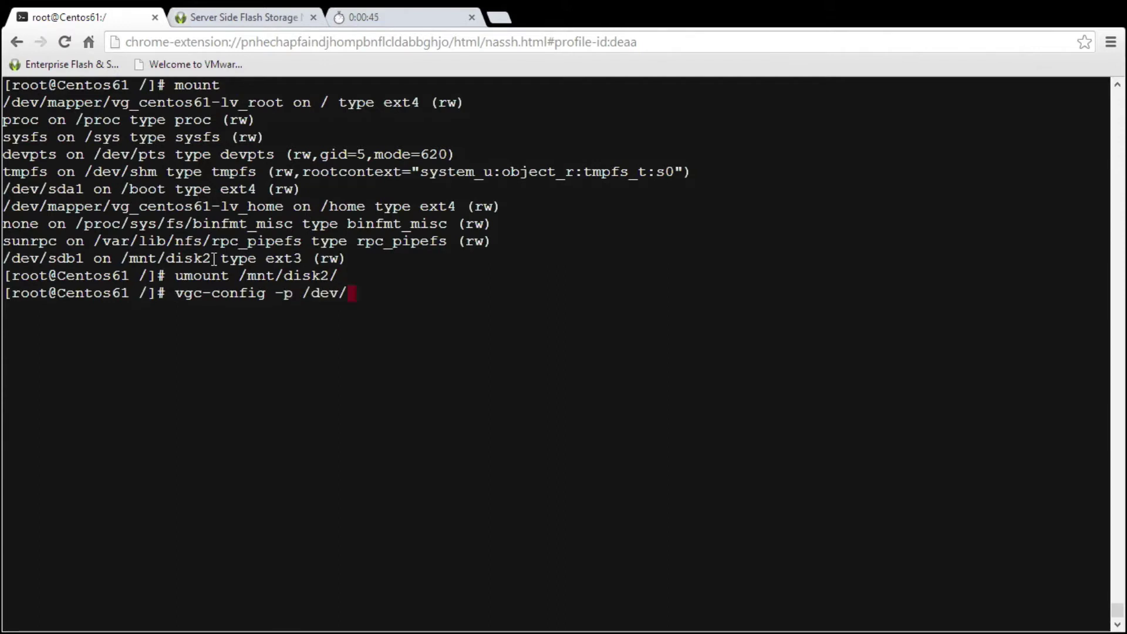
pyautogui.write('vgca')
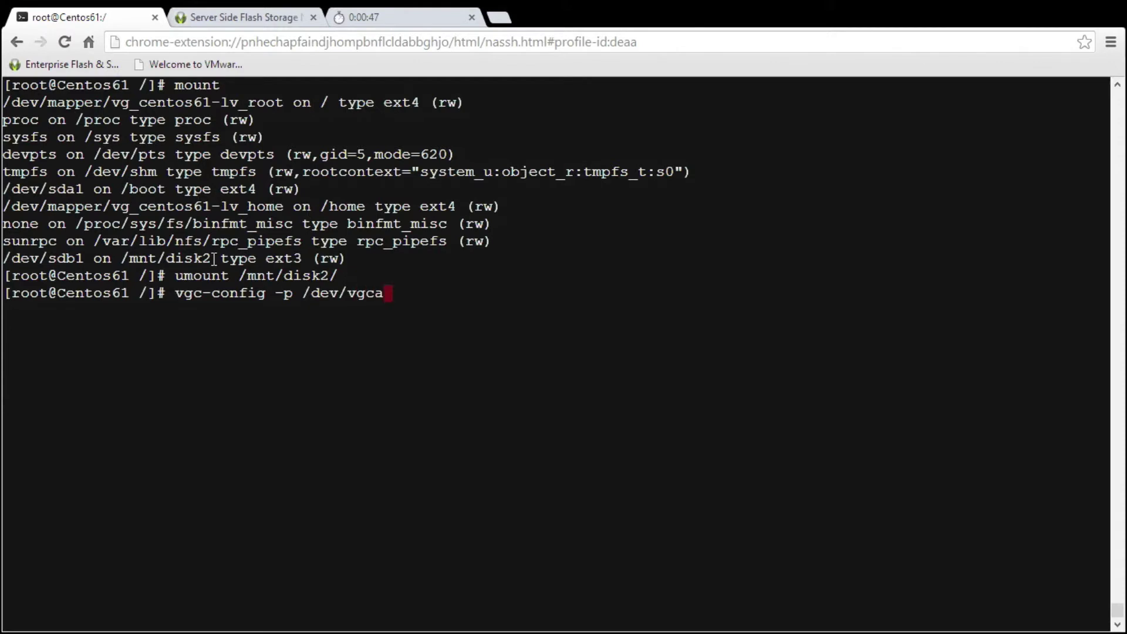
pyautogui.write('0 ')
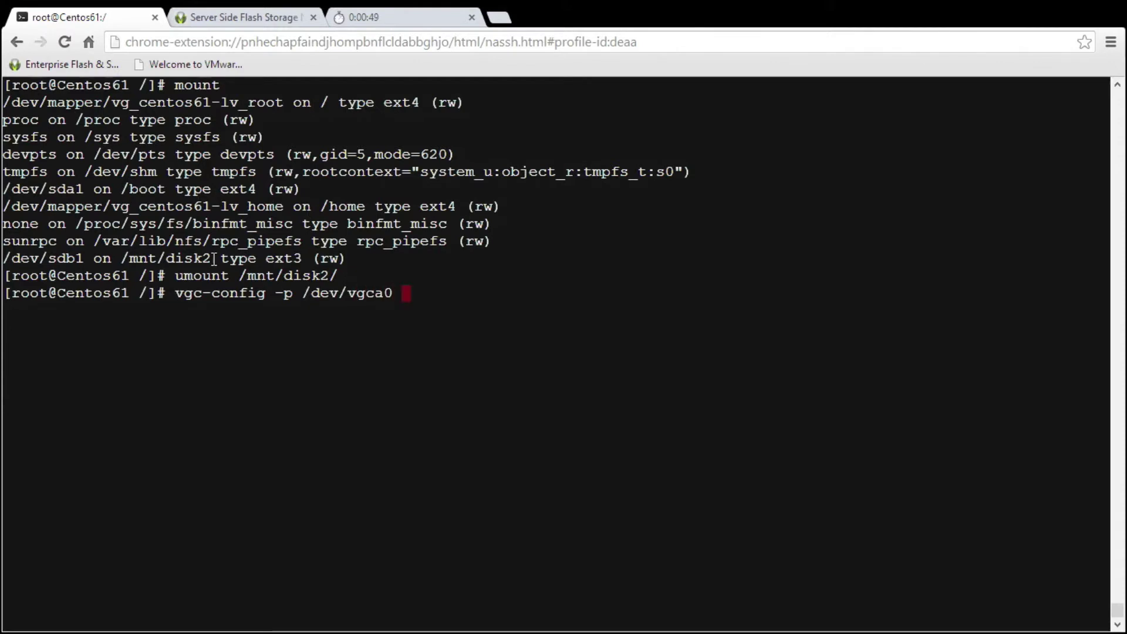
pyautogui.write('--ena')
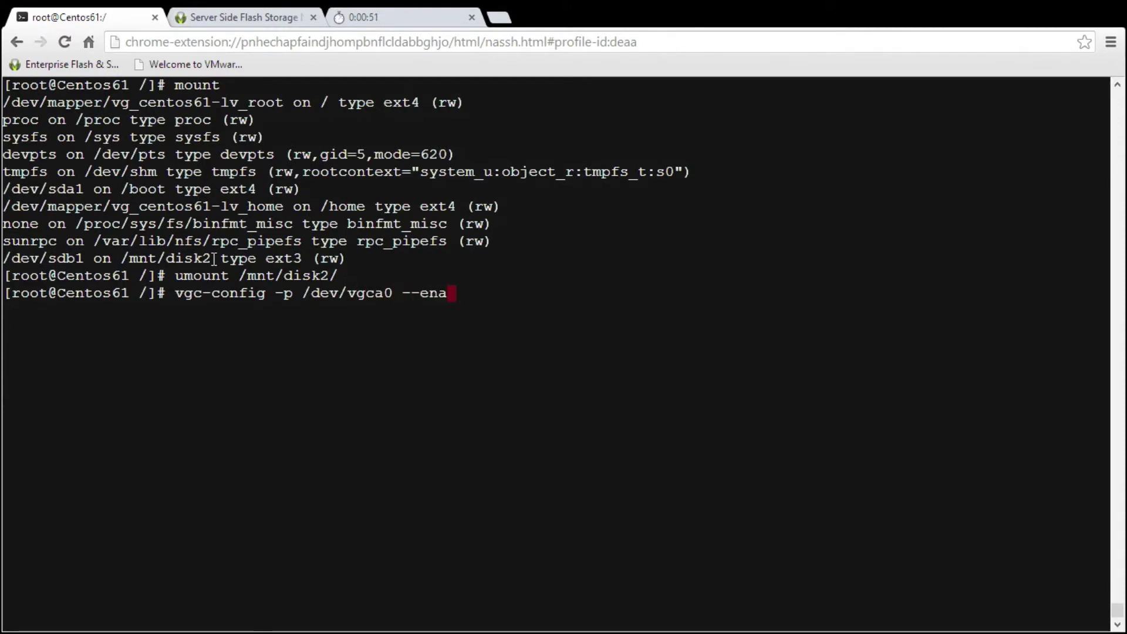
pyautogui.write('ble-')
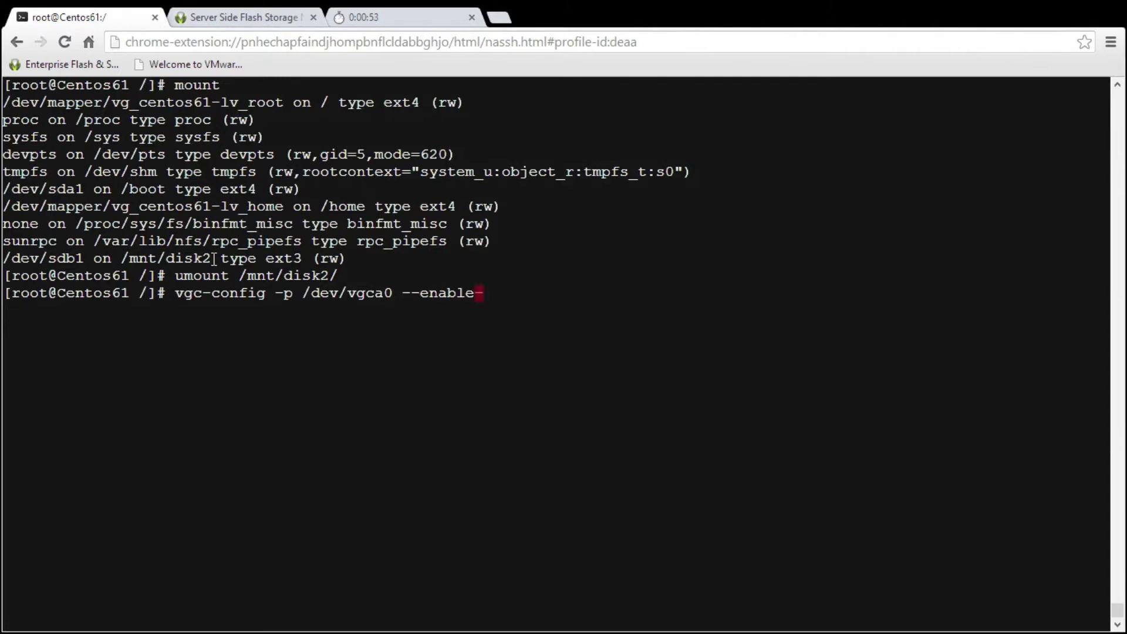
pyautogui.write('vcache')
pyautogui.press('Return')
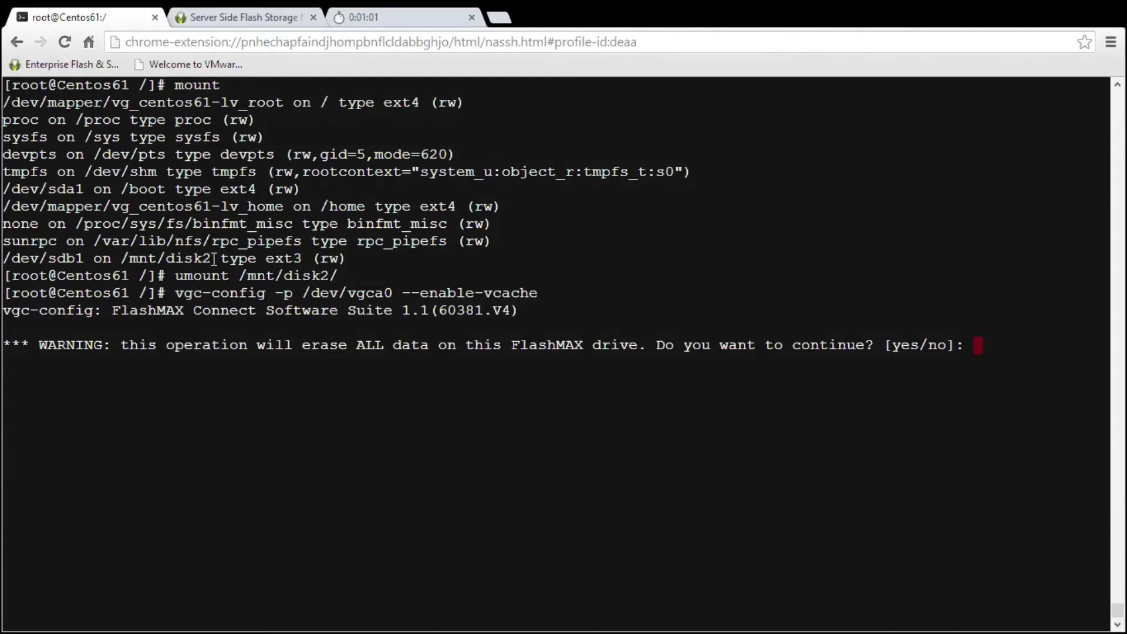
pyautogui.write('yes')
pyautogui.press('Return')
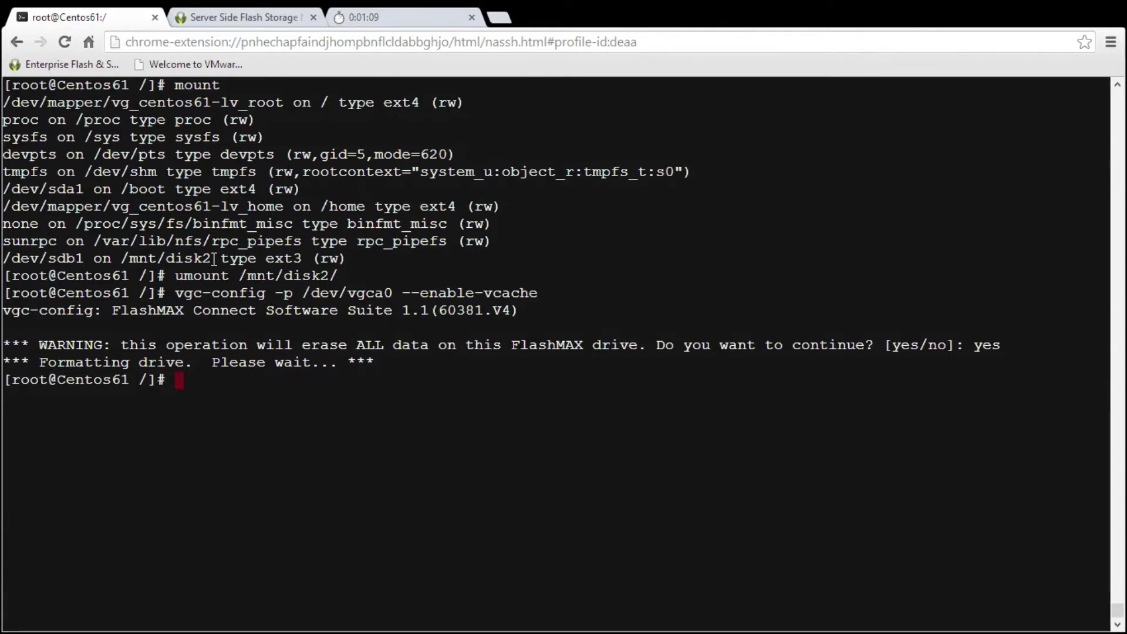
pyautogui.press('Up')
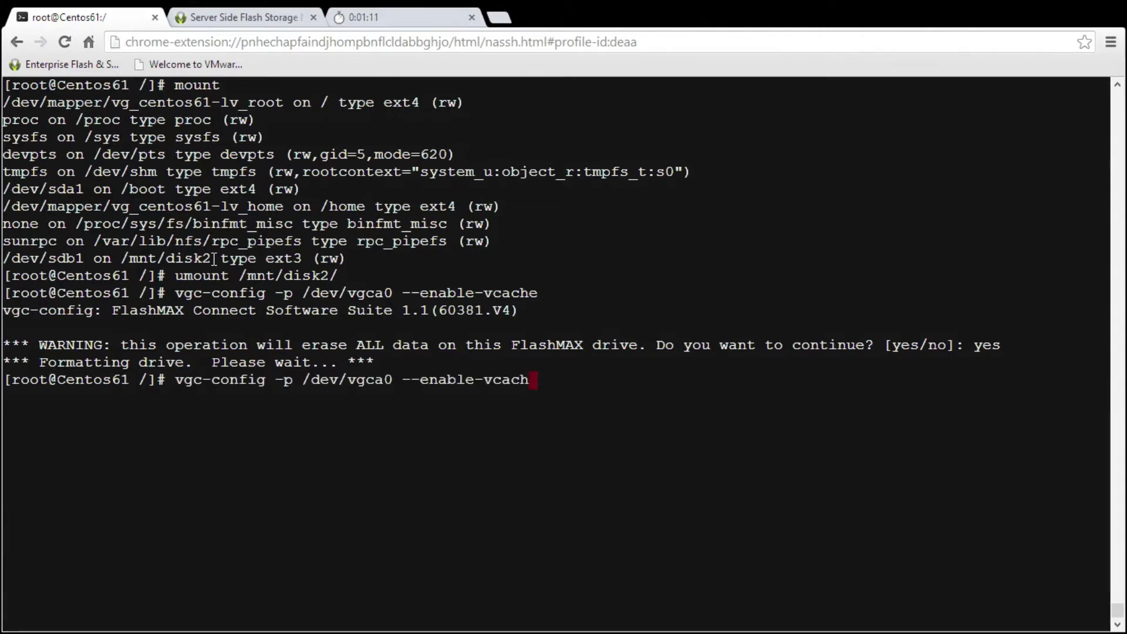
# Run vgc-monitor to confirm card /dev/vgca is Good with vCache enabled on /dev/vgca0
pyautogui.press('BackSpace')
pyautogui.press('BackSpace')
pyautogui.press('BackSpace')
pyautogui.press('BackSpace')
pyautogui.press('BackSpace')
pyautogui.press('BackSpace')
pyautogui.press('BackSpace')
pyautogui.press('BackSpace')
pyautogui.press('BackSpace')
pyautogui.press('BackSpace')
pyautogui.press('BackSpace')
pyautogui.press('BackSpace')
pyautogui.press('BackSpace')
pyautogui.press('BackSpace')
pyautogui.press('BackSpace')
pyautogui.press('BackSpace')
pyautogui.press('BackSpace')
pyautogui.press('BackSpace')
pyautogui.press('BackSpace')
pyautogui.press('BackSpace')
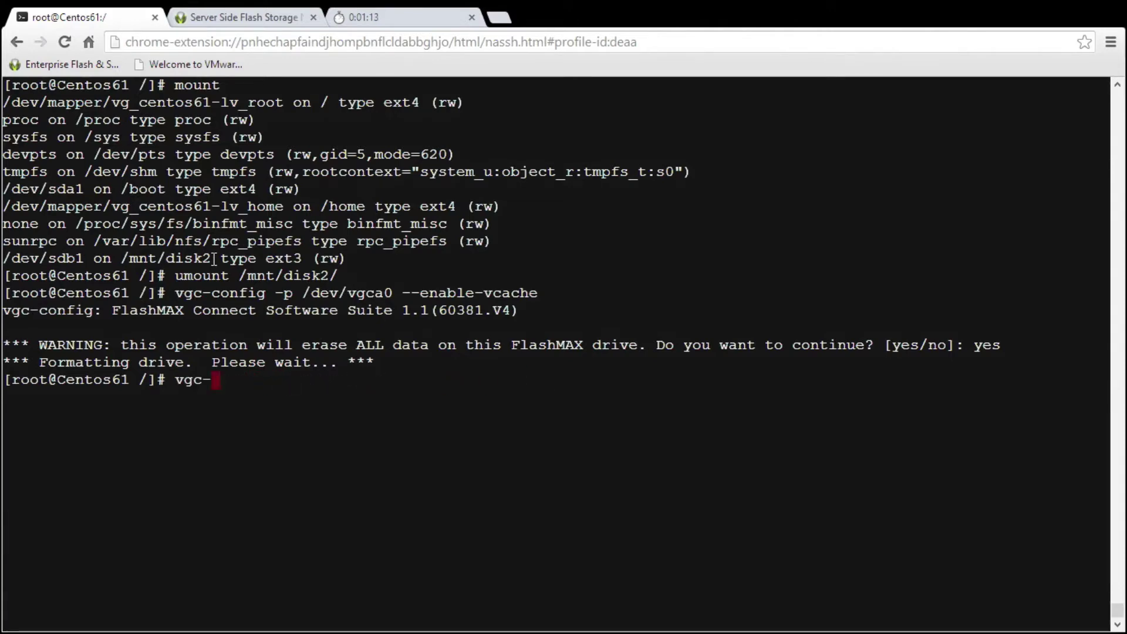
pyautogui.write('moni')
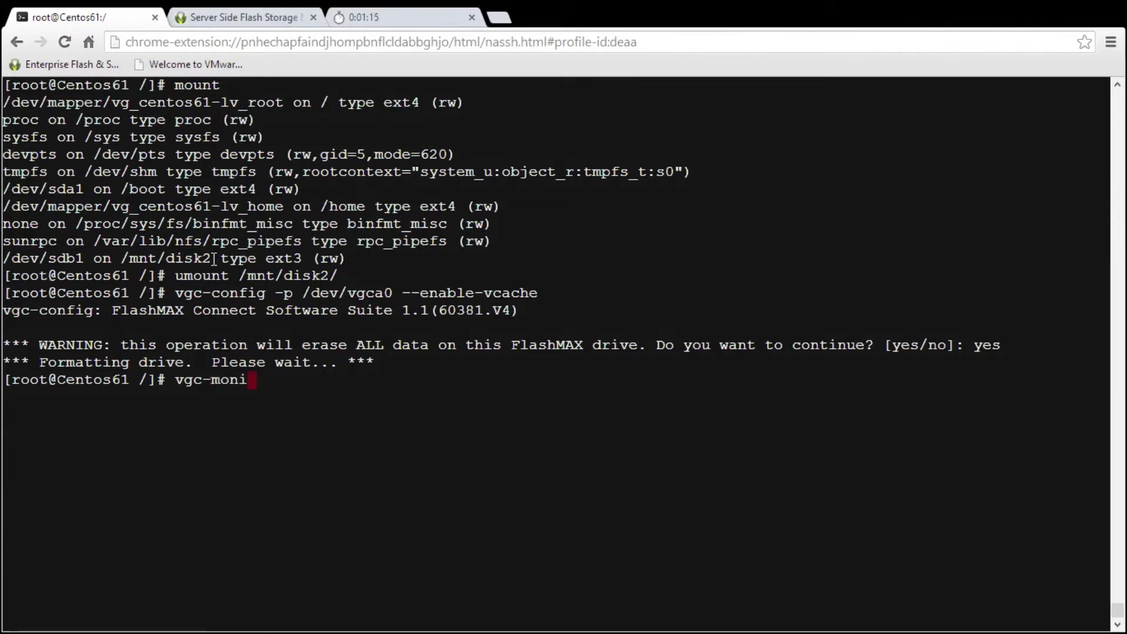
pyautogui.write('tor')
pyautogui.press('Return')
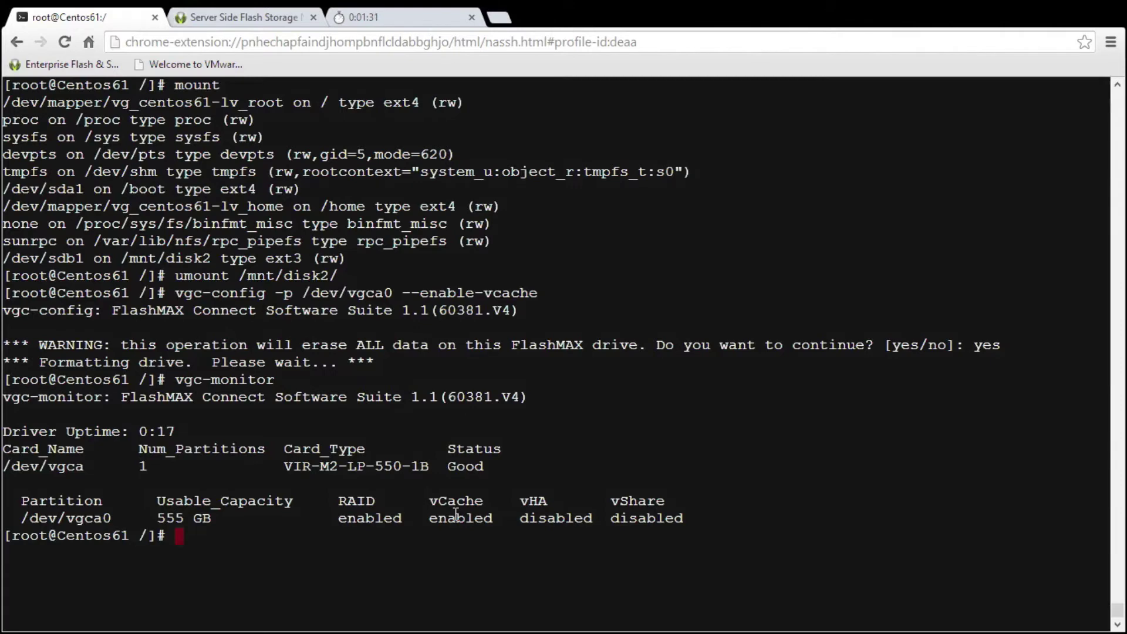
pyautogui.write('vgc-vcache')
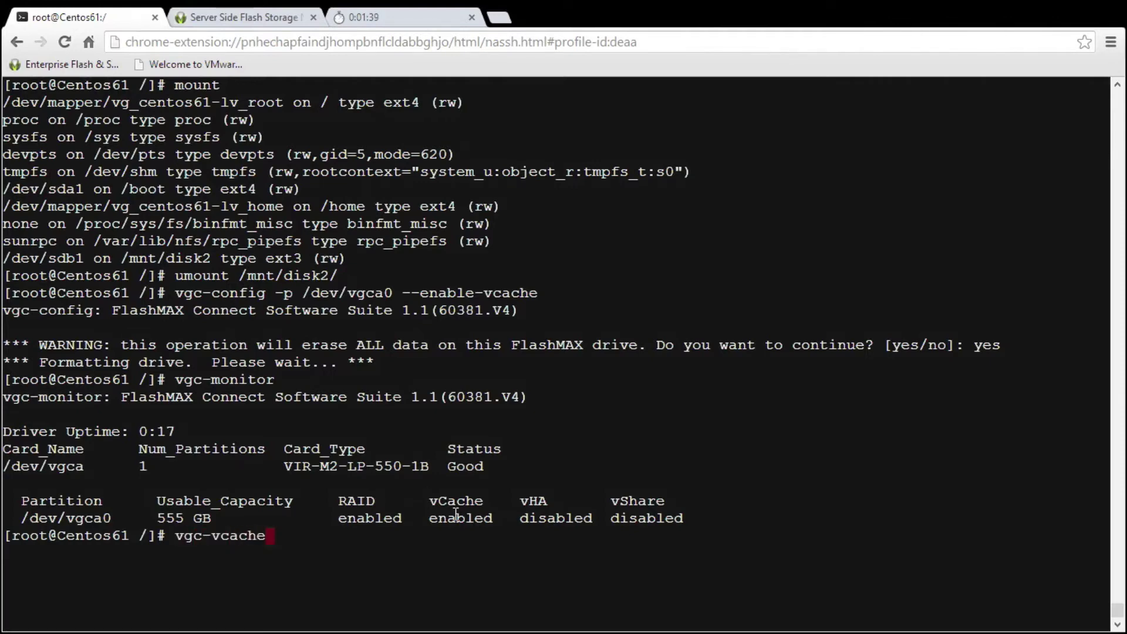
pyautogui.write('-co')
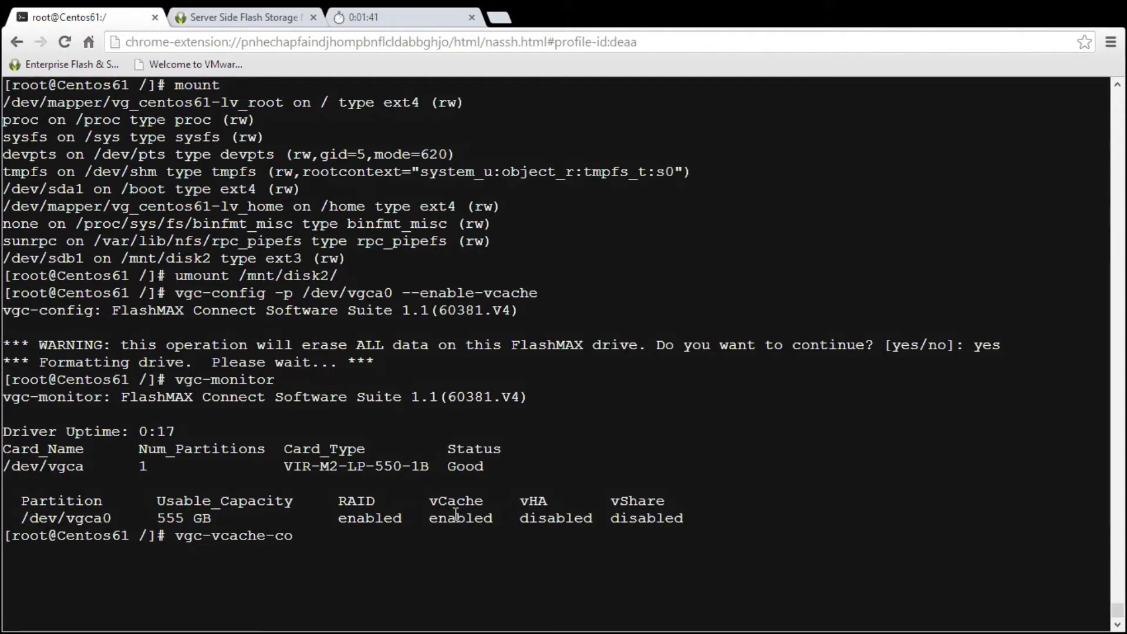
pyautogui.write('nfig --create -')
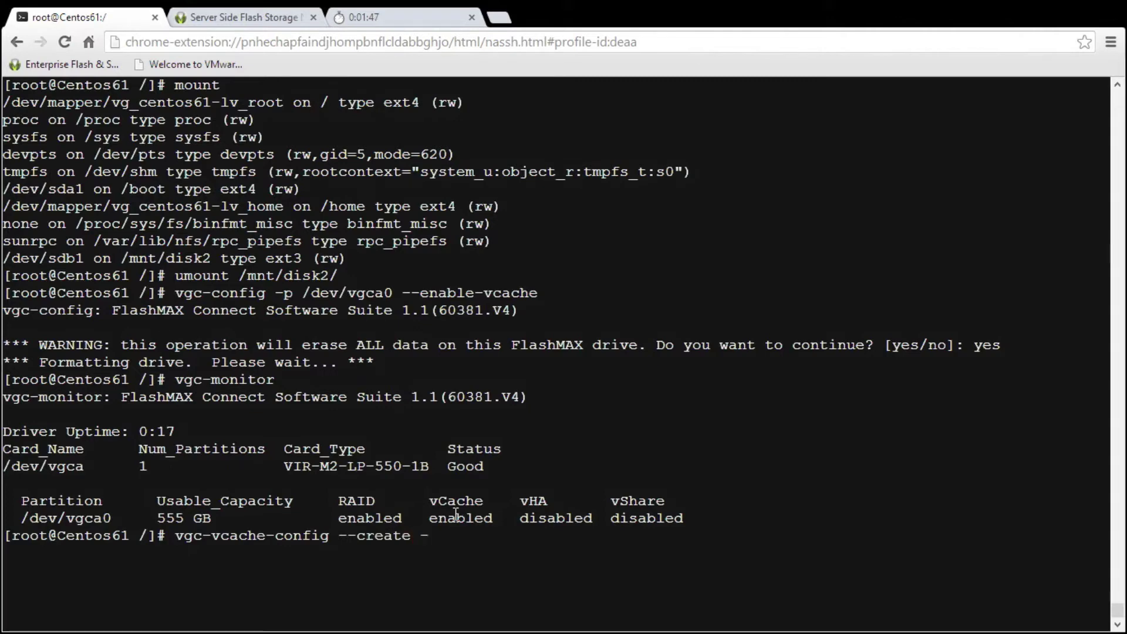
pyautogui.write('-mode write')
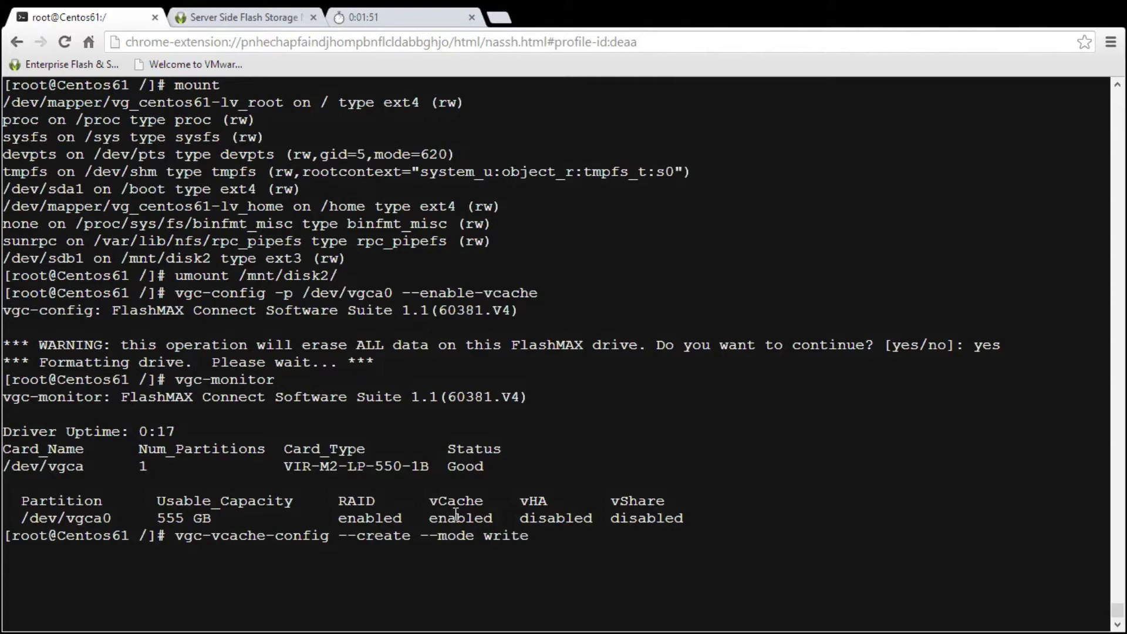
pyautogui.write('-back cache2')
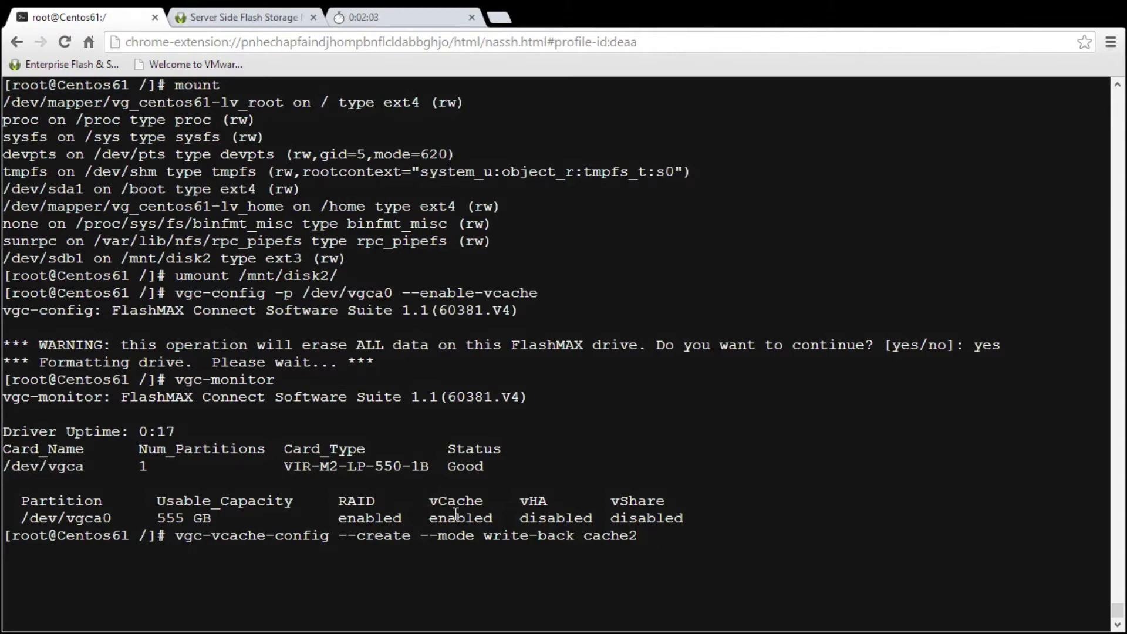
pyautogui.write(' /dev/vgca0 /')
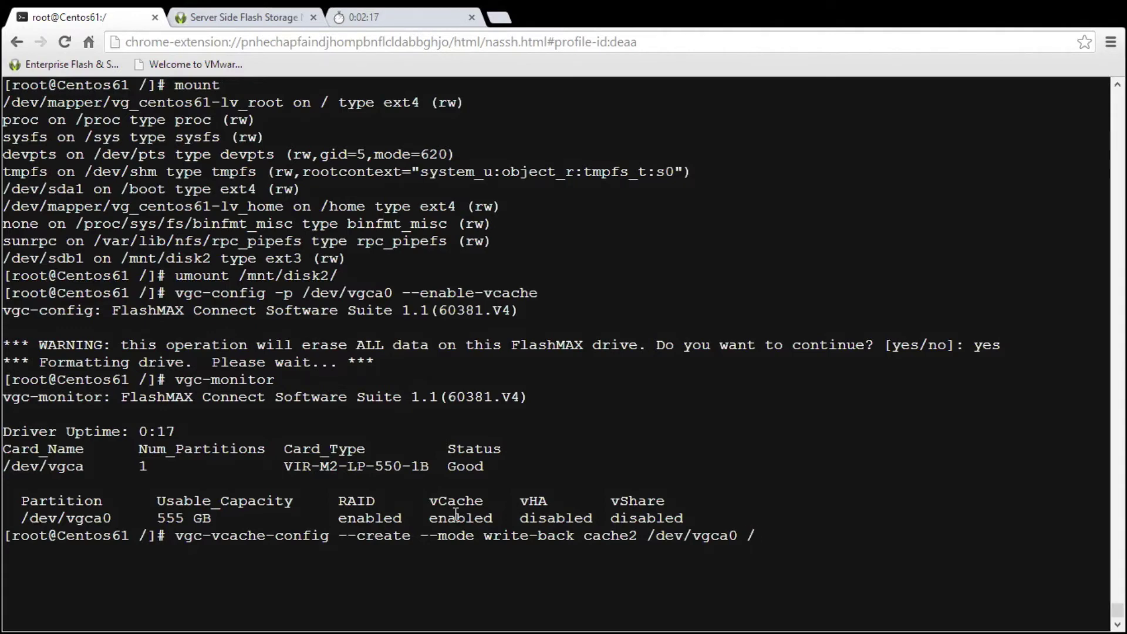
# Run vgc-vcache-config --create --mode write-back cache2 /dev/vgca0 /dev/sdb1 to build the cache
pyautogui.write('dev/v')
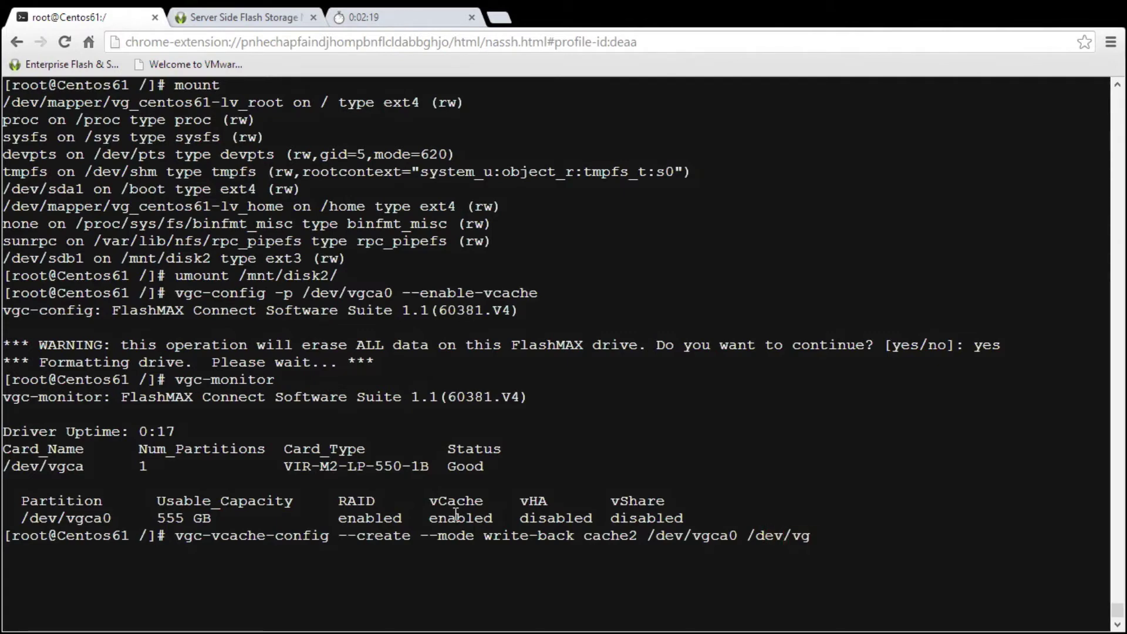
pyautogui.press('BackSpace')
pyautogui.write('sdb1')
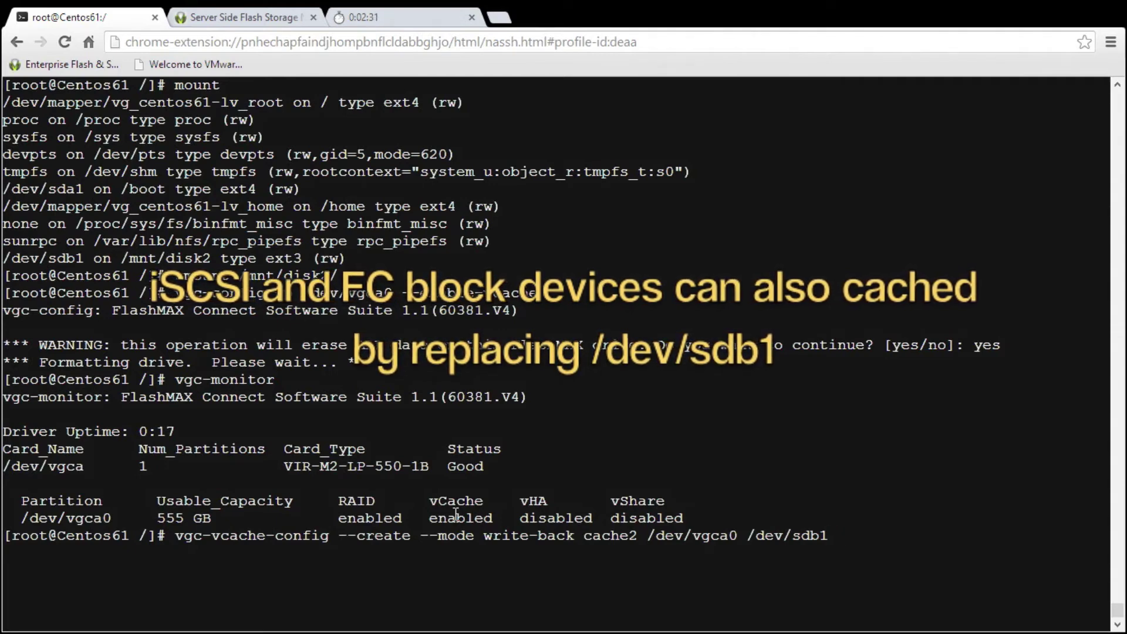
pyautogui.press('Return')
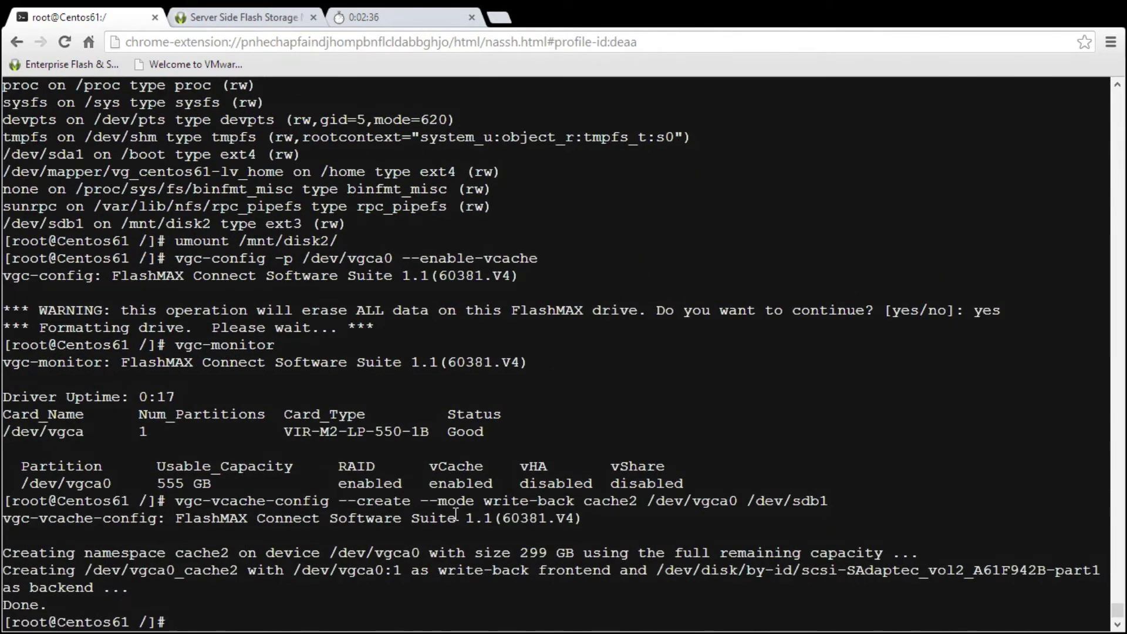
# Run vgc-vcache-monitor to see /dev/vgca0_cache2 in write-back mode over /dev/sdb1, state GOOD
pyautogui.write('vgc-vcache-monitor')
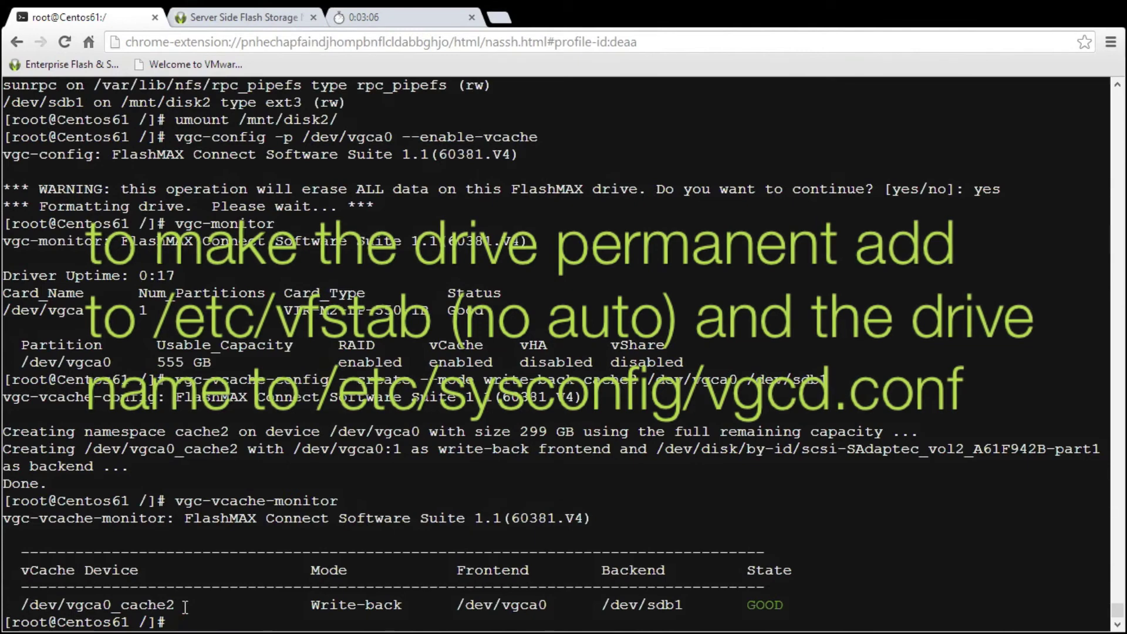
pyautogui.write('cd /mnt')
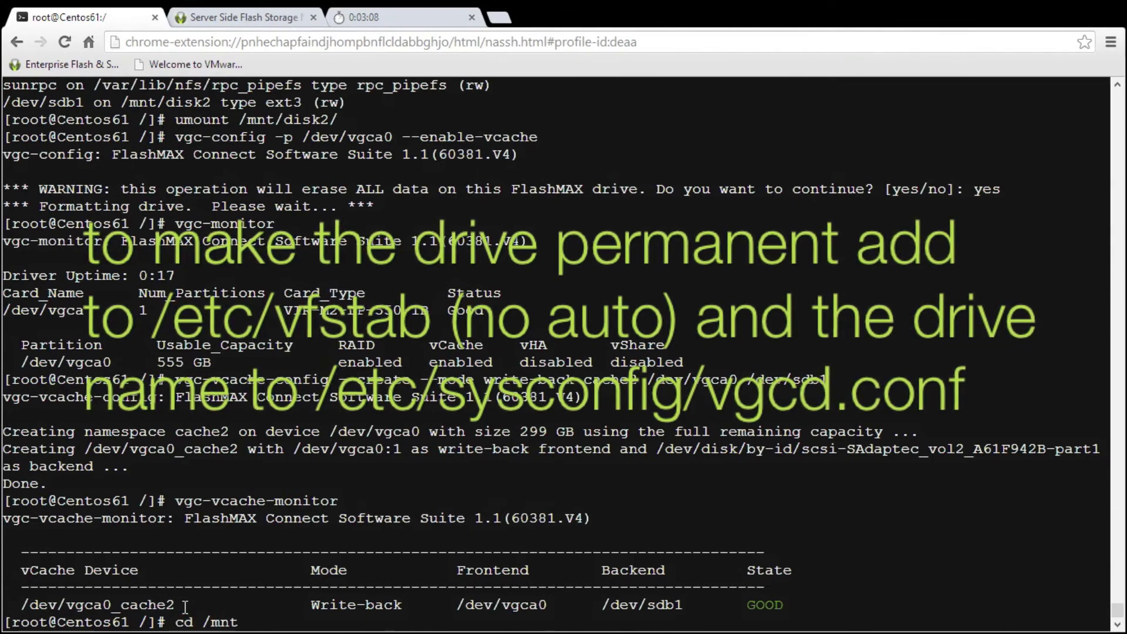
# Go to /mnt and list it, confirming the cache2 and disk2 directories exist
pyautogui.press('Return')
pyautogui.write('ls')
pyautogui.press('Return')
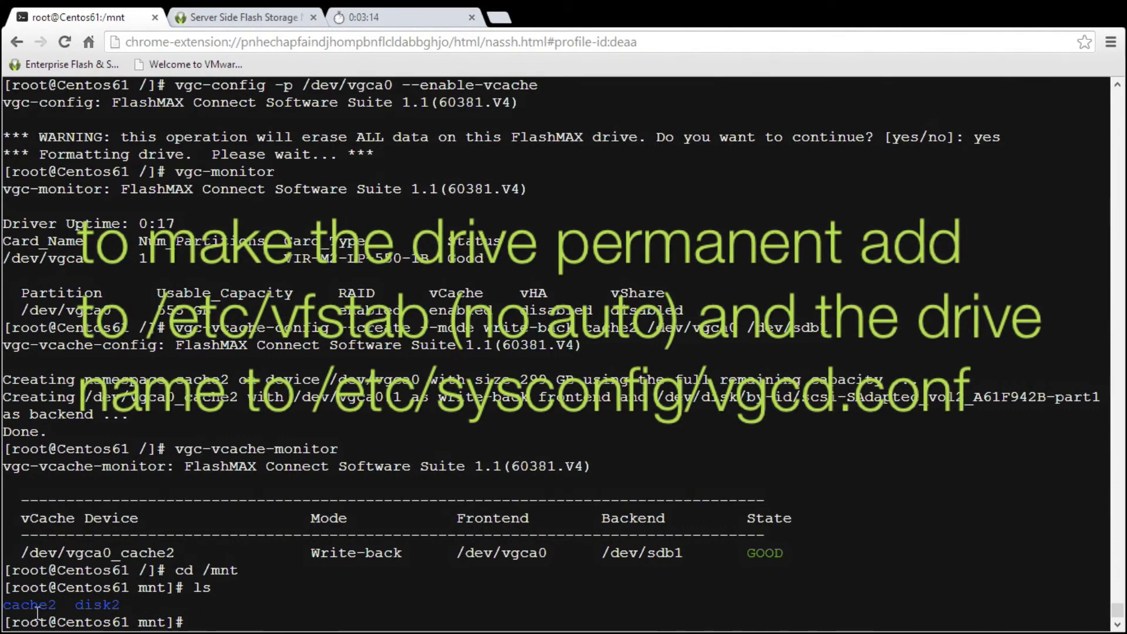
# Mount /dev/vgca0_cache2 on /mnt/cache2
pyautogui.write('mount /')
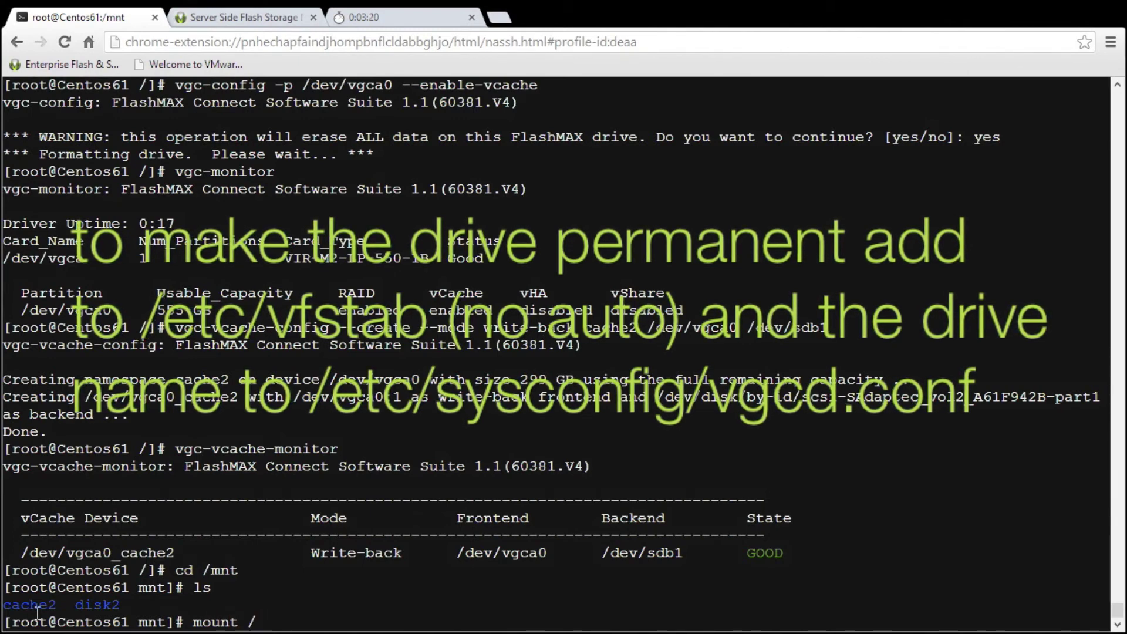
pyautogui.write('de')
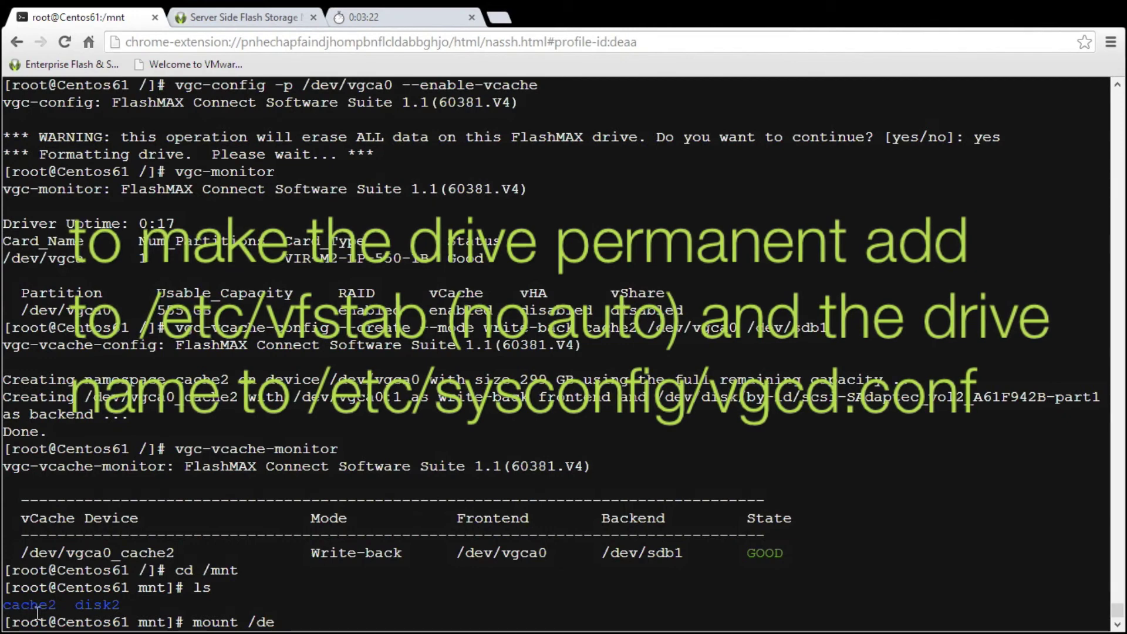
pyautogui.write('v/v')
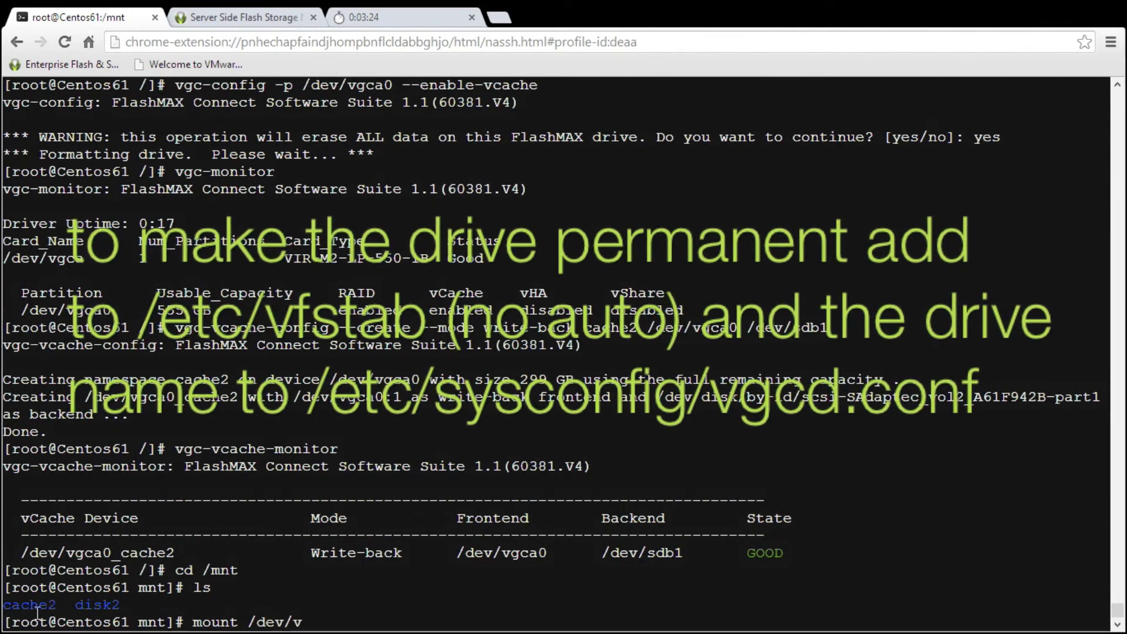
pyautogui.write('gca')
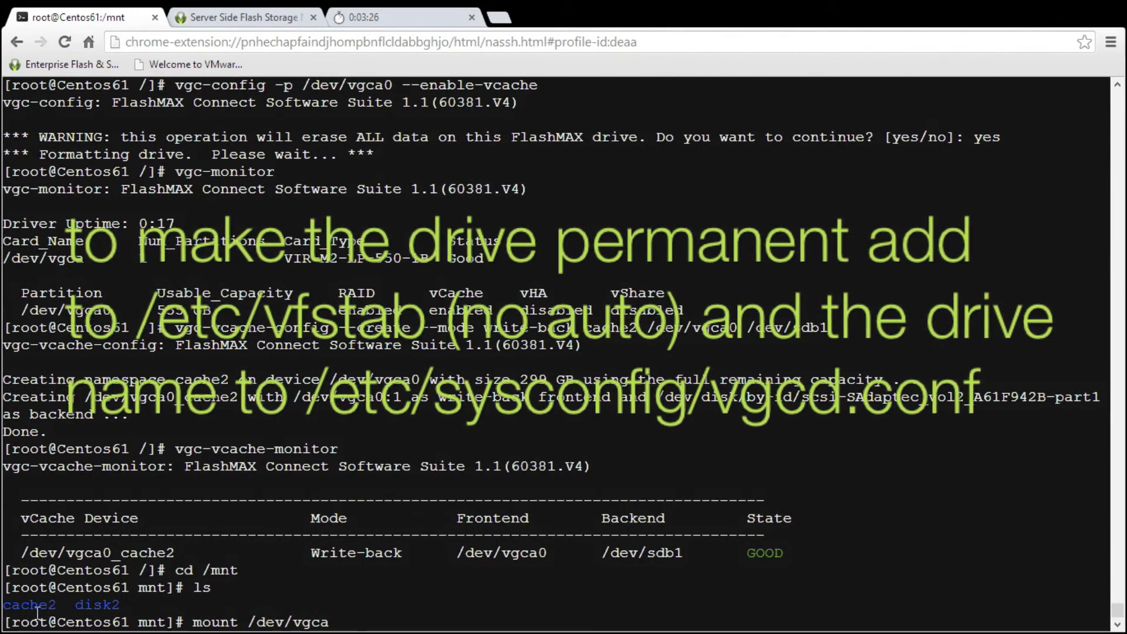
pyautogui.write('0')
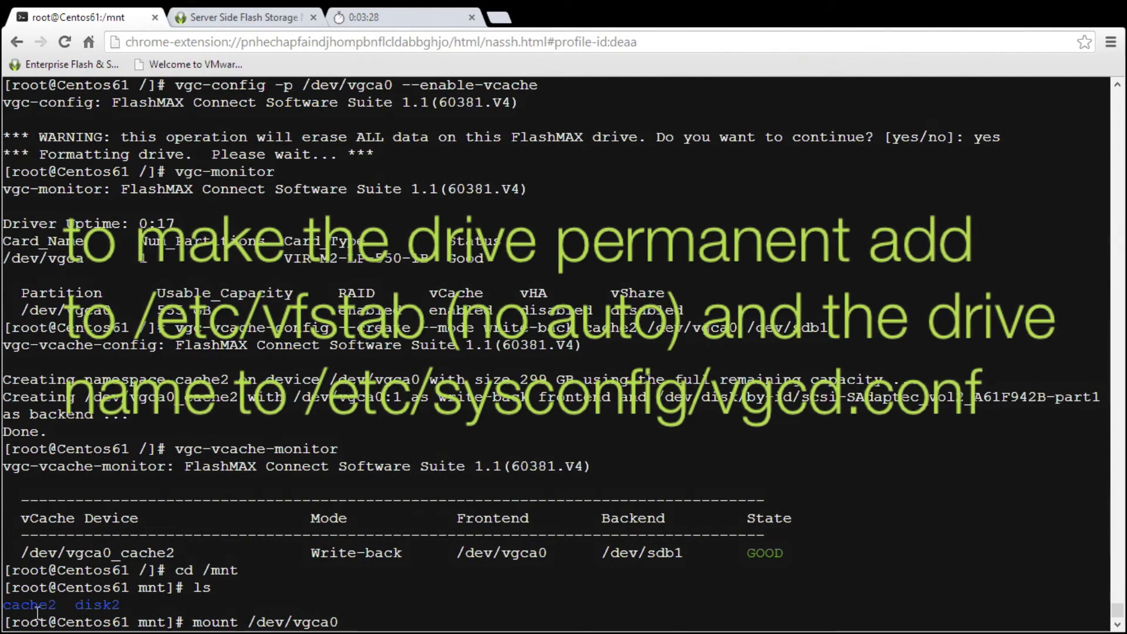
pyautogui.press('Tab')
pyautogui.write('/')
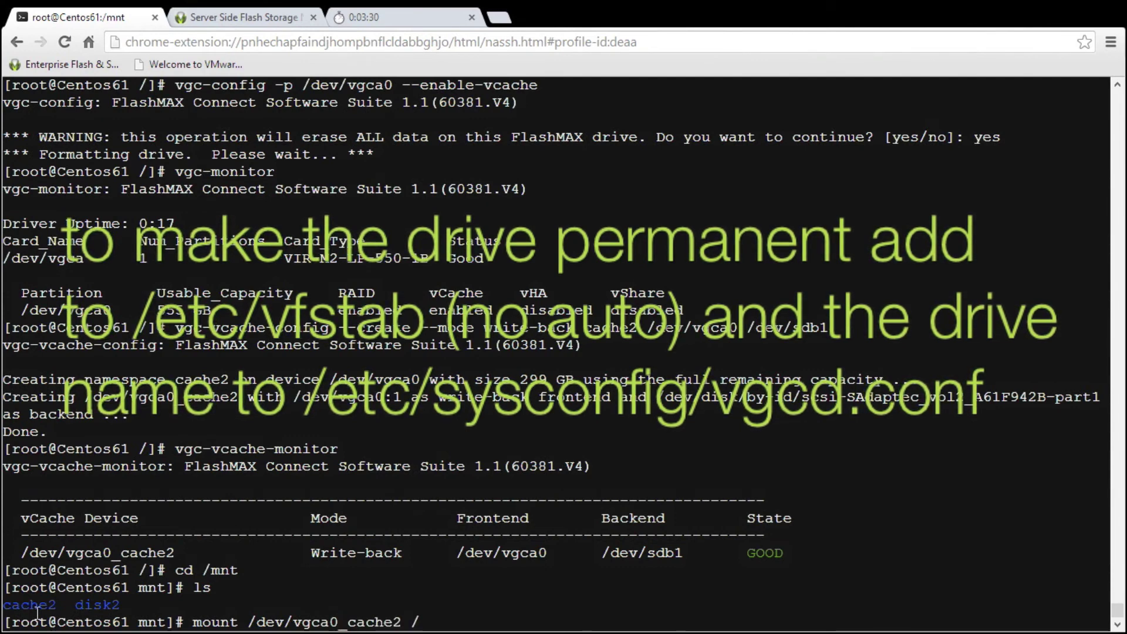
pyautogui.write('mnt/')
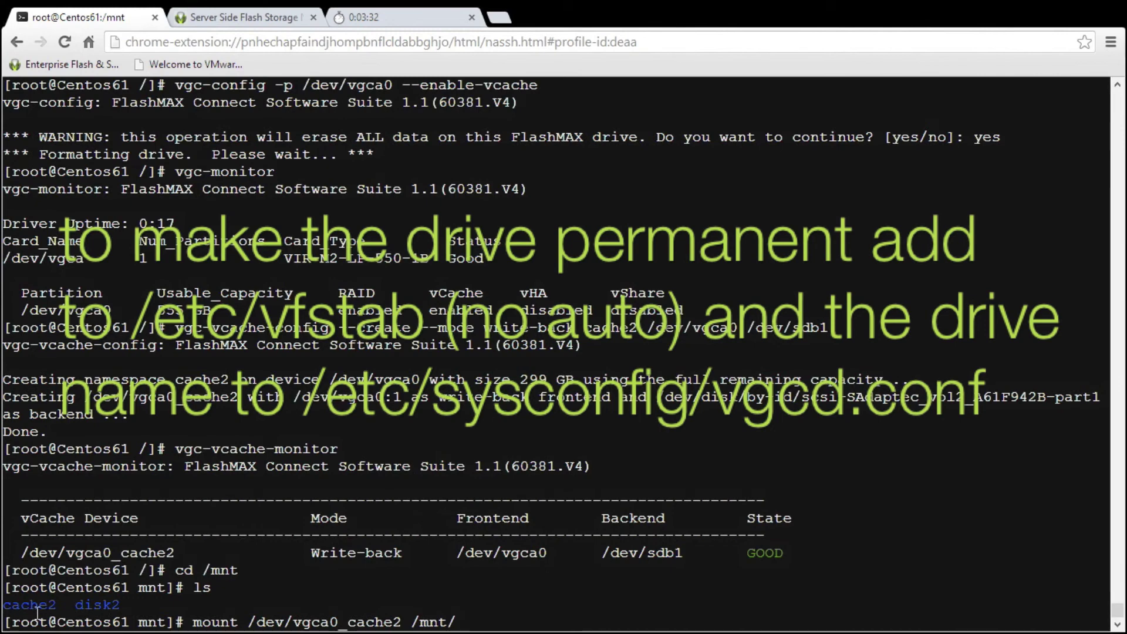
pyautogui.write('cac')
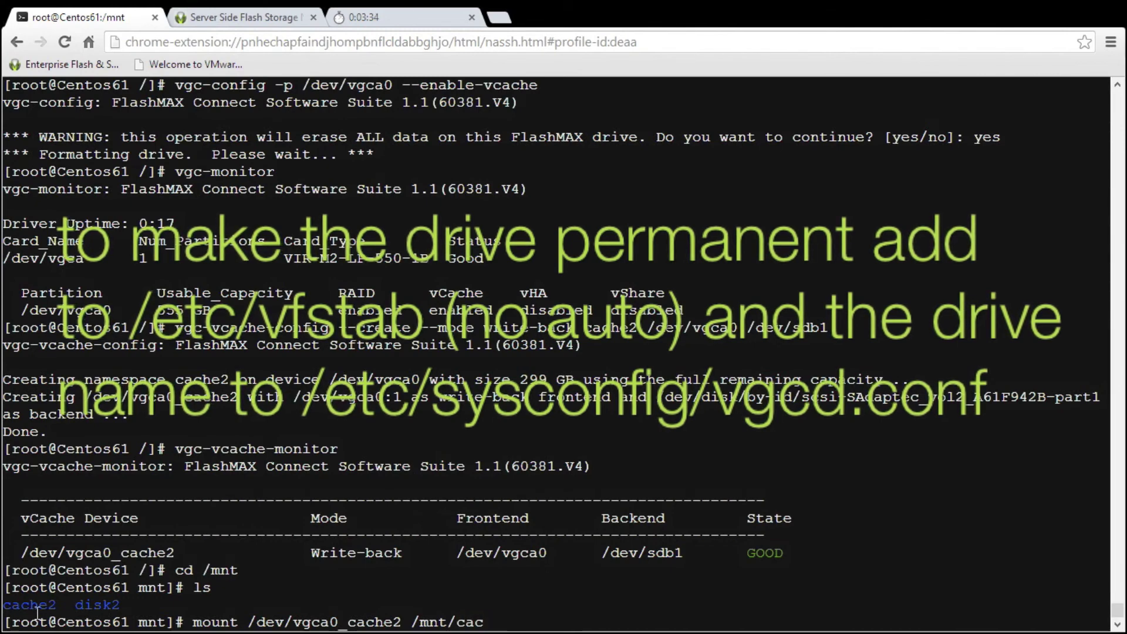
pyautogui.write('h')
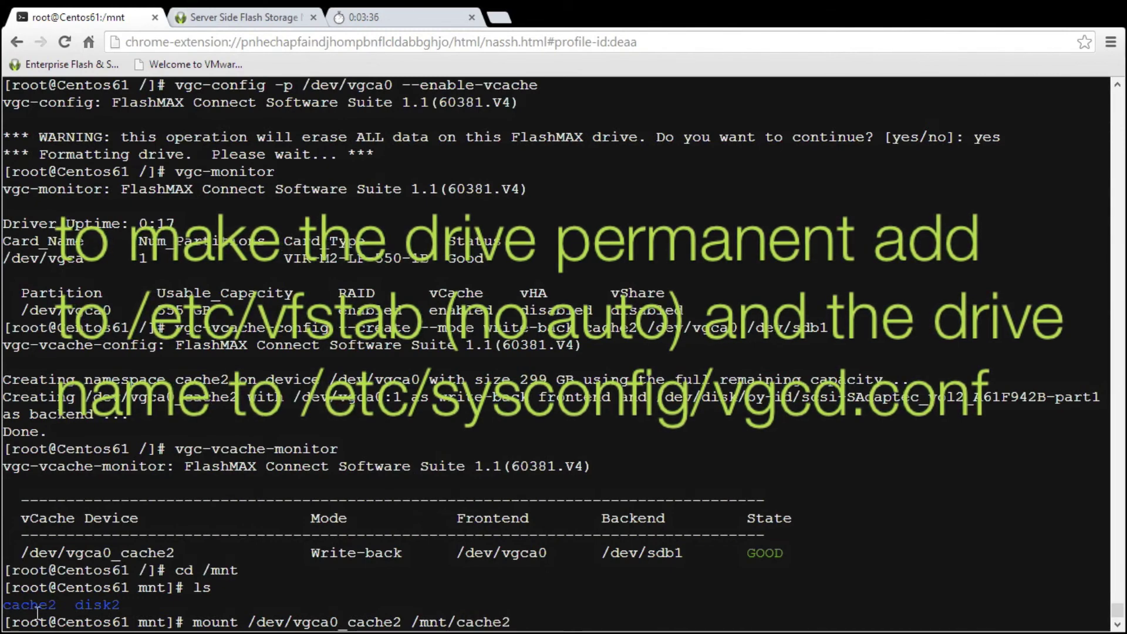
pyautogui.write('e2')
pyautogui.press('Return')
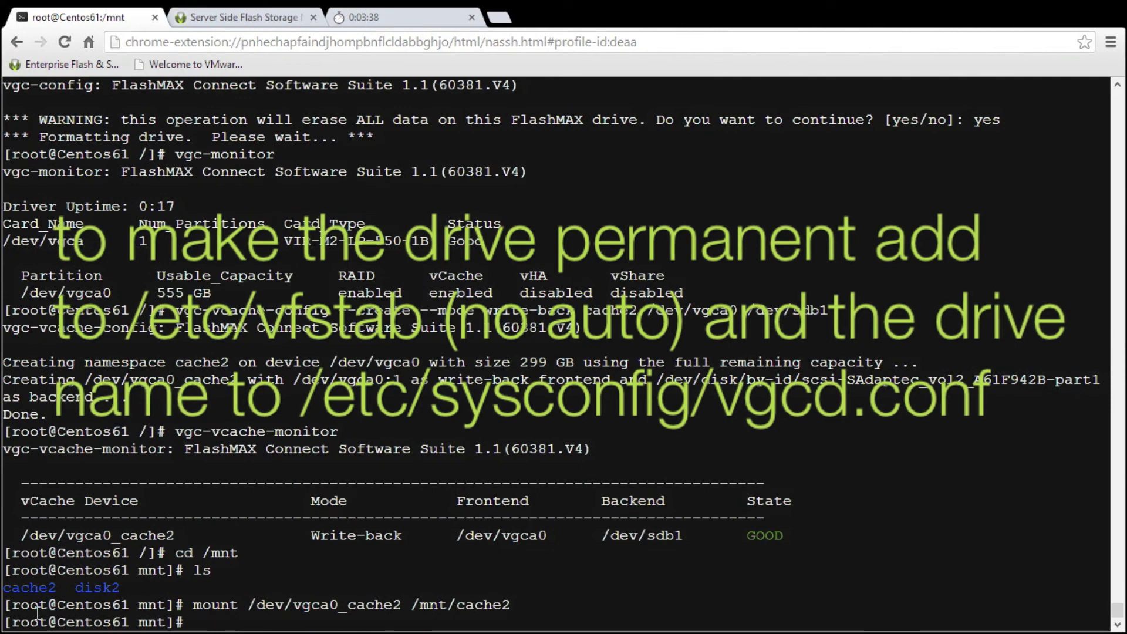
# Verify /mnt/cache2 is mounted as ext3 and list its files, such as 2nd.txt and mk2.txt
pyautogui.write('mount')
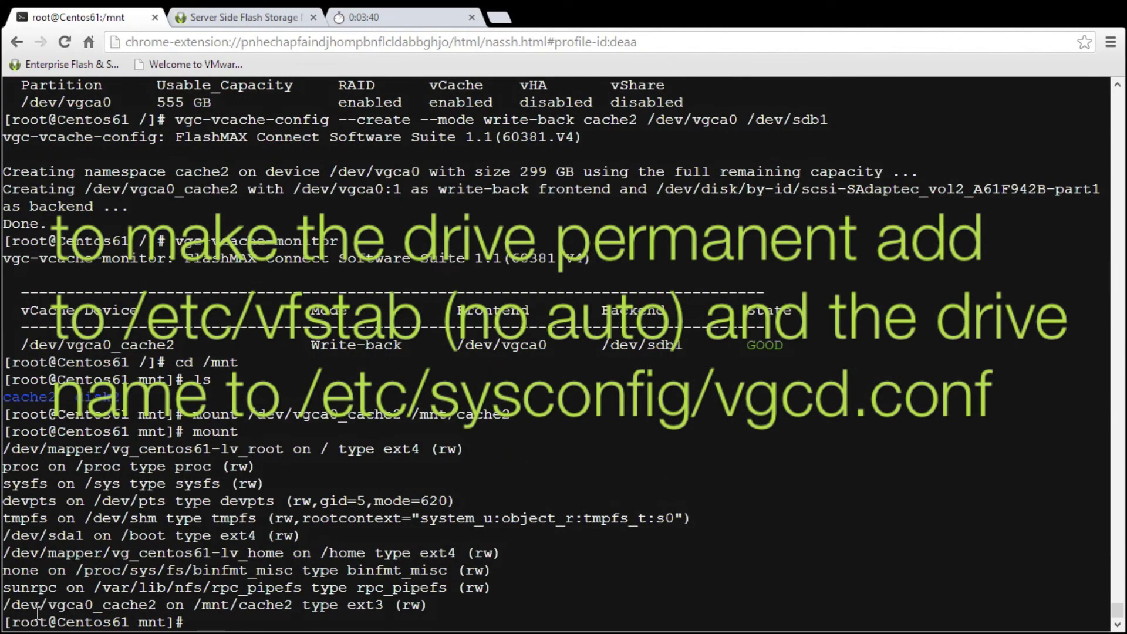
pyautogui.press('Return')
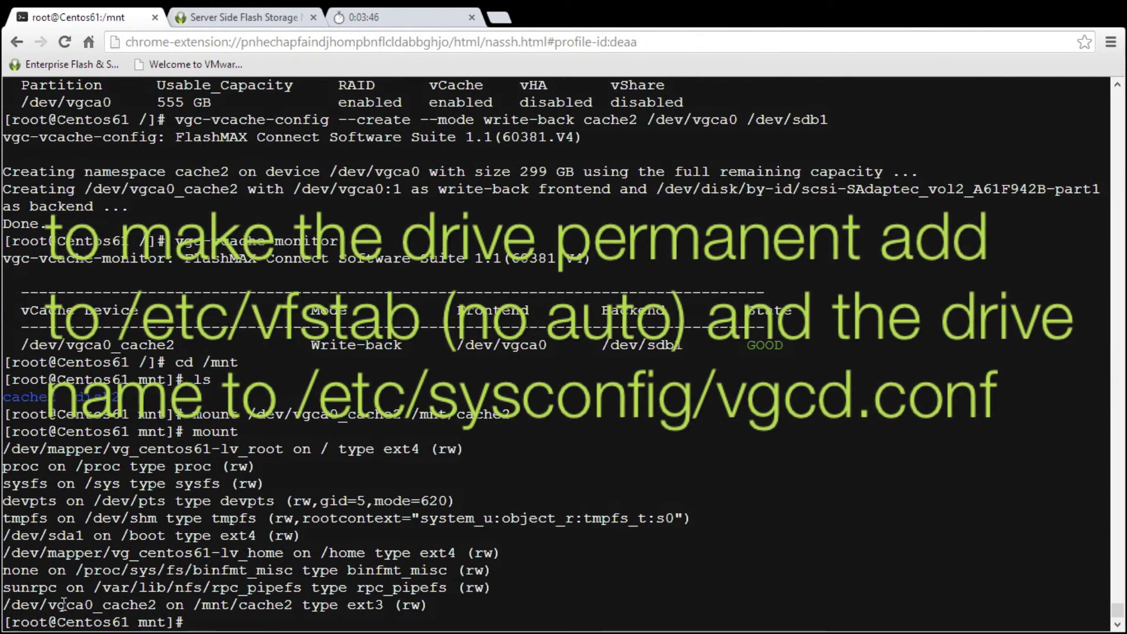
pyautogui.write('cd')
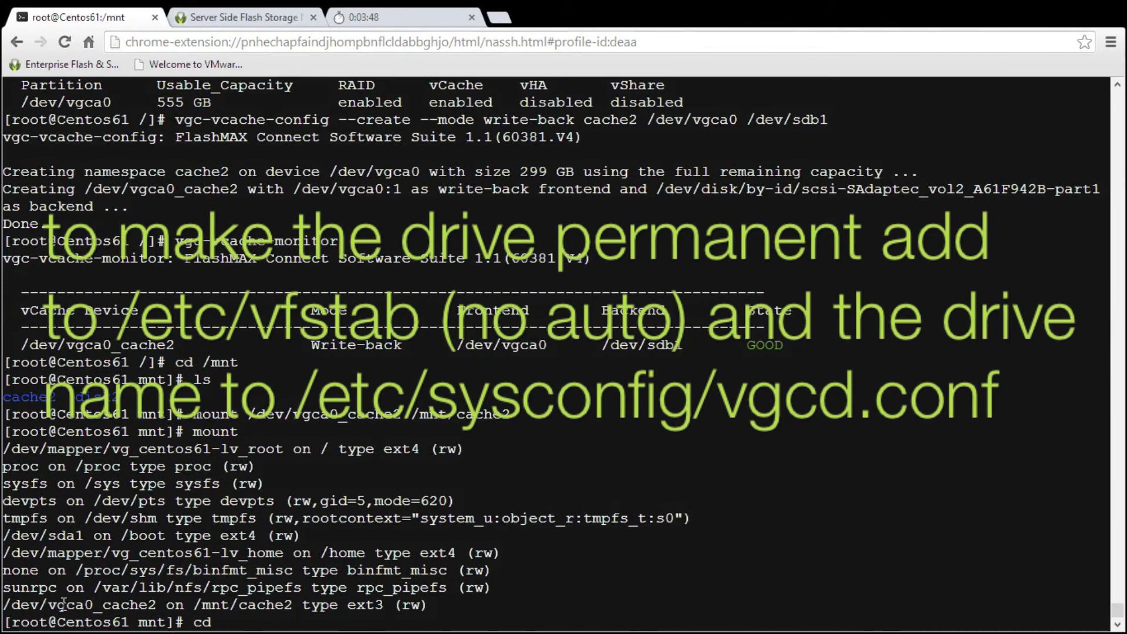
pyautogui.write(' /m')
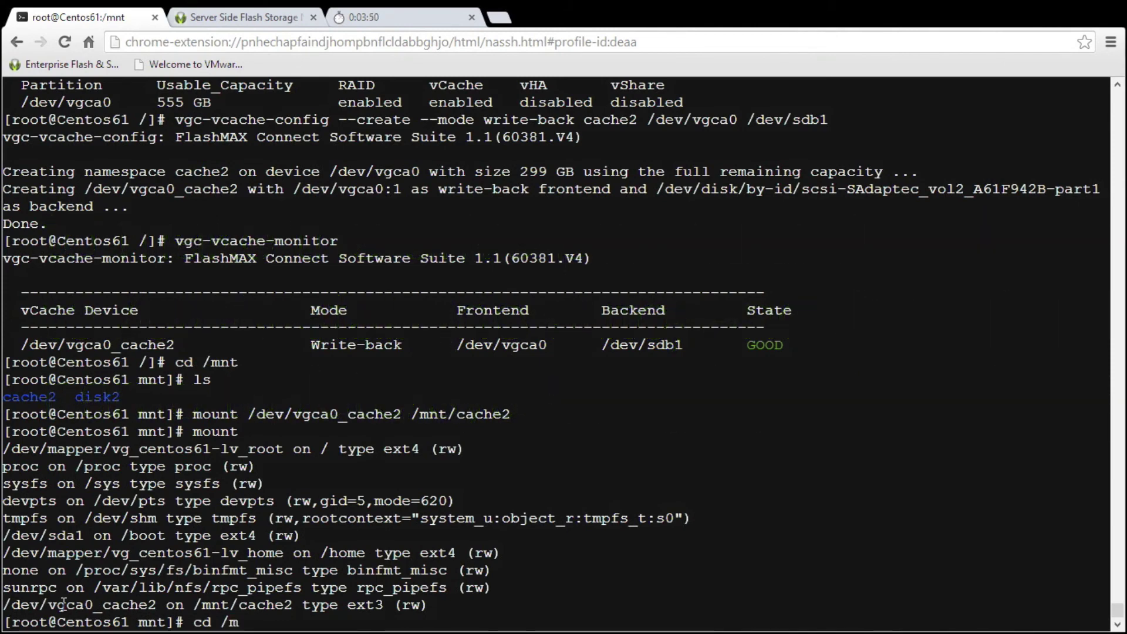
pyautogui.write('nt/c')
pyautogui.press('Tab')
pyautogui.press('Return')
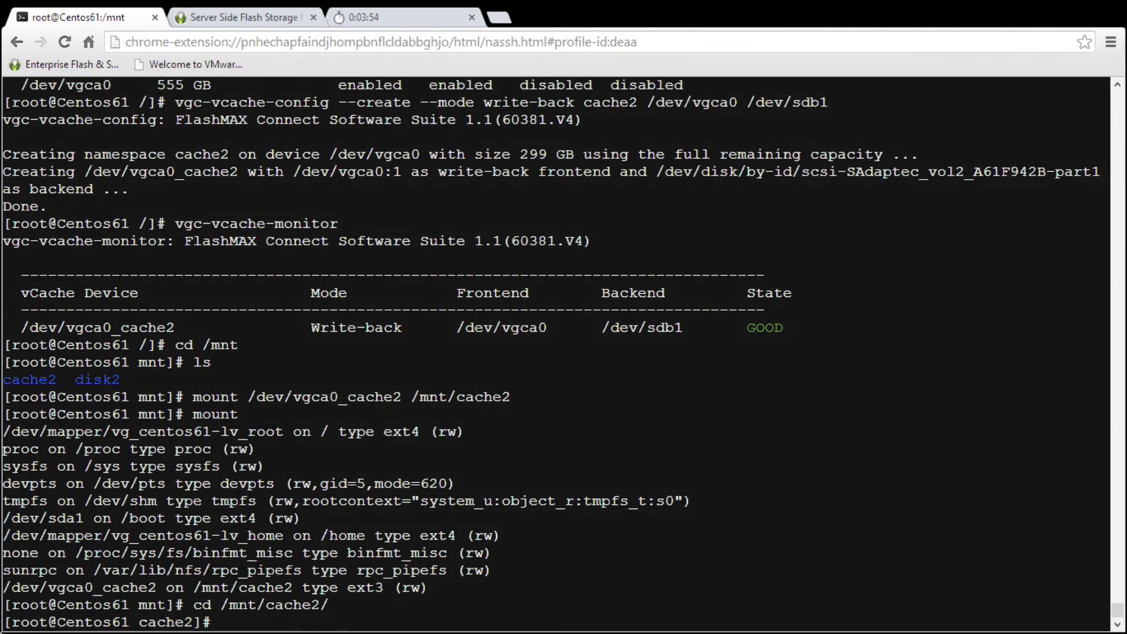
pyautogui.write('ls')
pyautogui.press('Return')
pyautogui.press('Return')
pyautogui.press('Return')
pyautogui.press('Return')
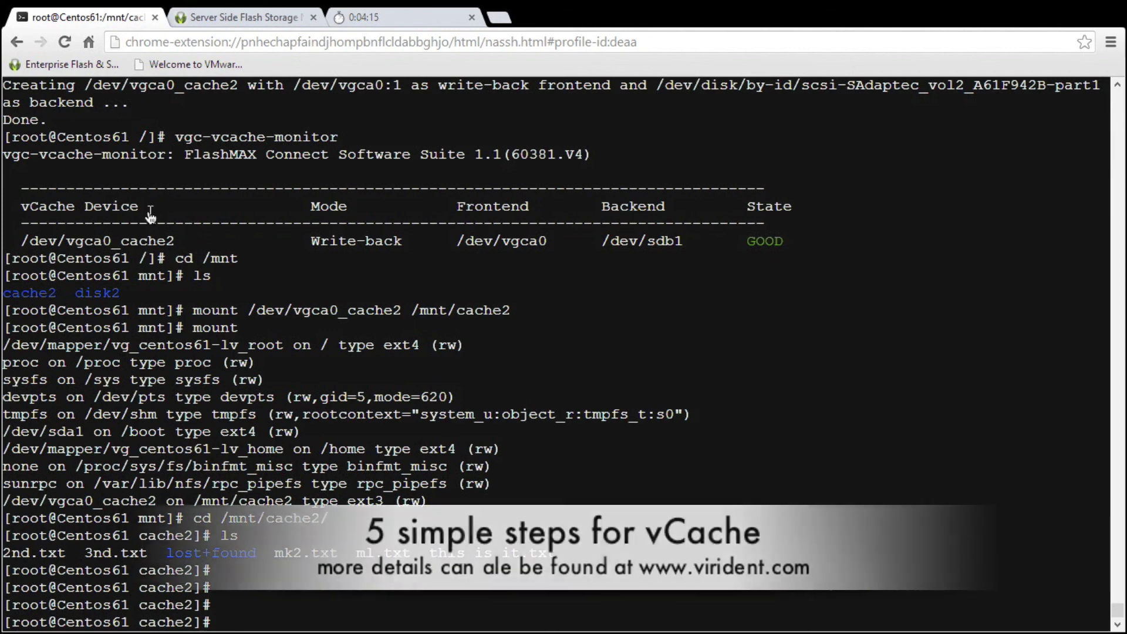
pyautogui.click(354, 18)
# Stop the stopwatch at 0:04:19.73 and leave its tab showing the total
pyautogui.click(941, 359)
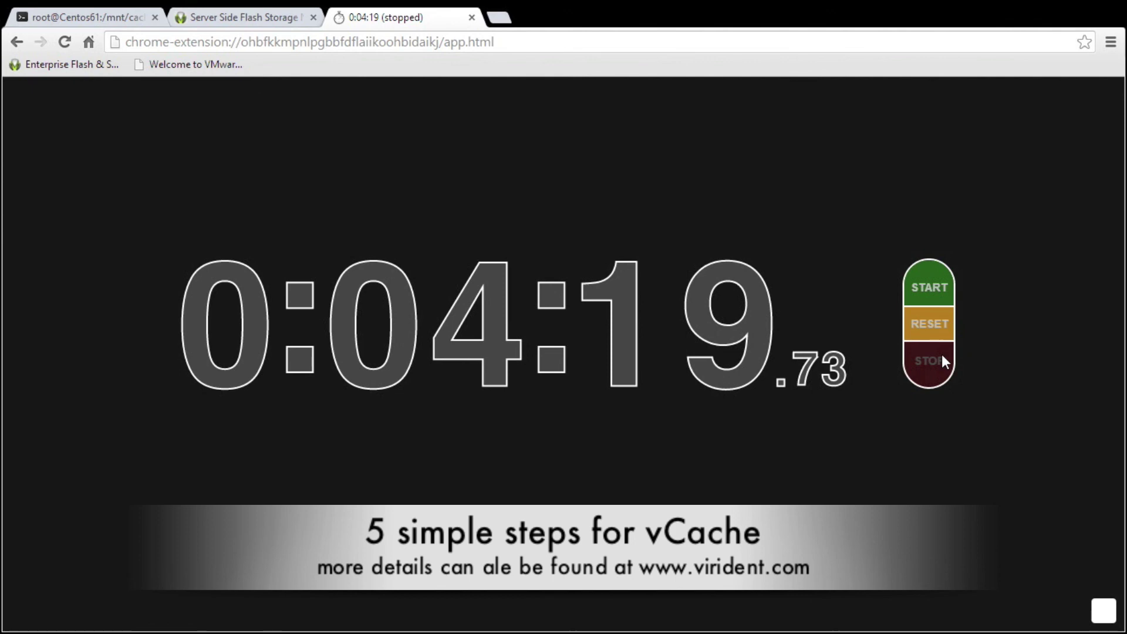
pyautogui.click(131, 8)
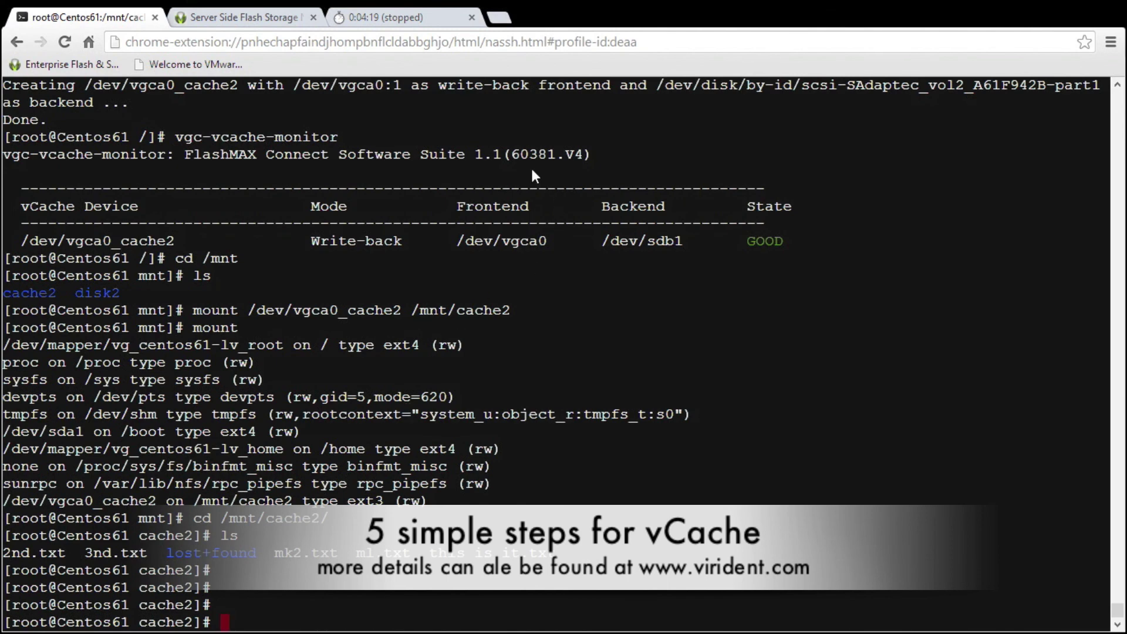
pyautogui.click(384, 19)
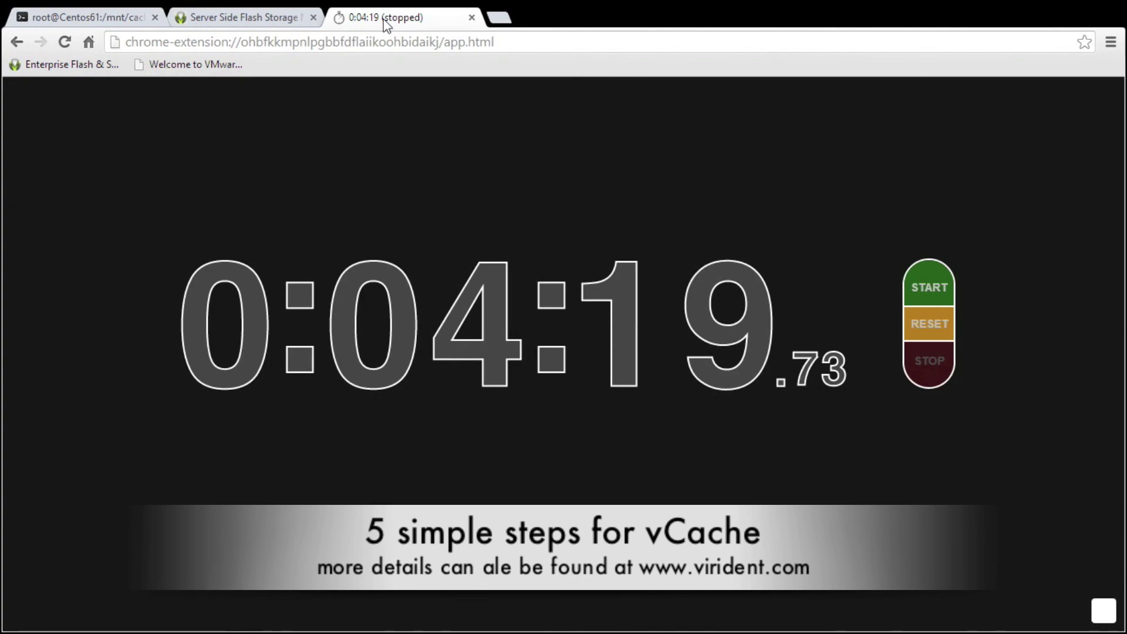